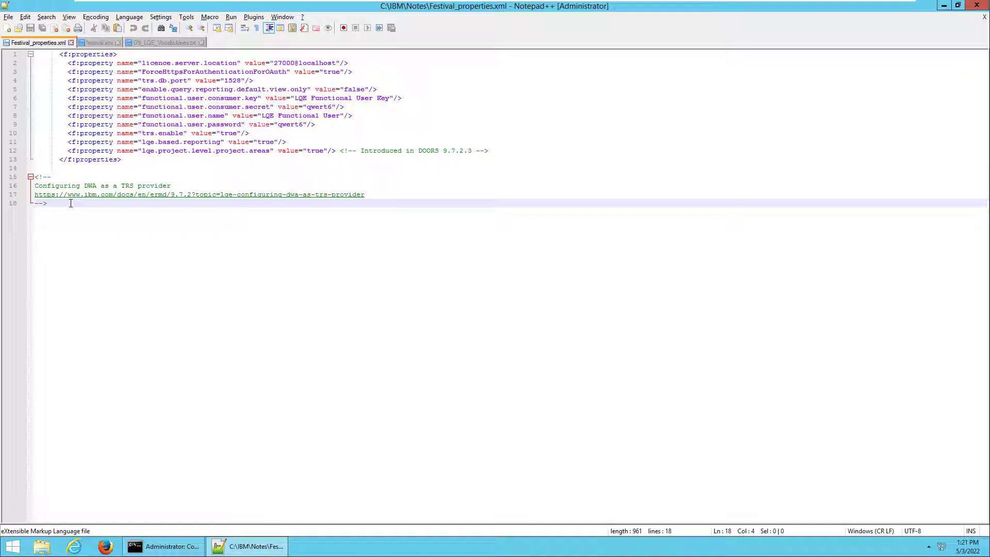
- Replace festival.xml's f:properties block with the 11 TRS and LQE property lines from the notes, then save
drag(121, 161, 42, 56)
right_click(41, 56)
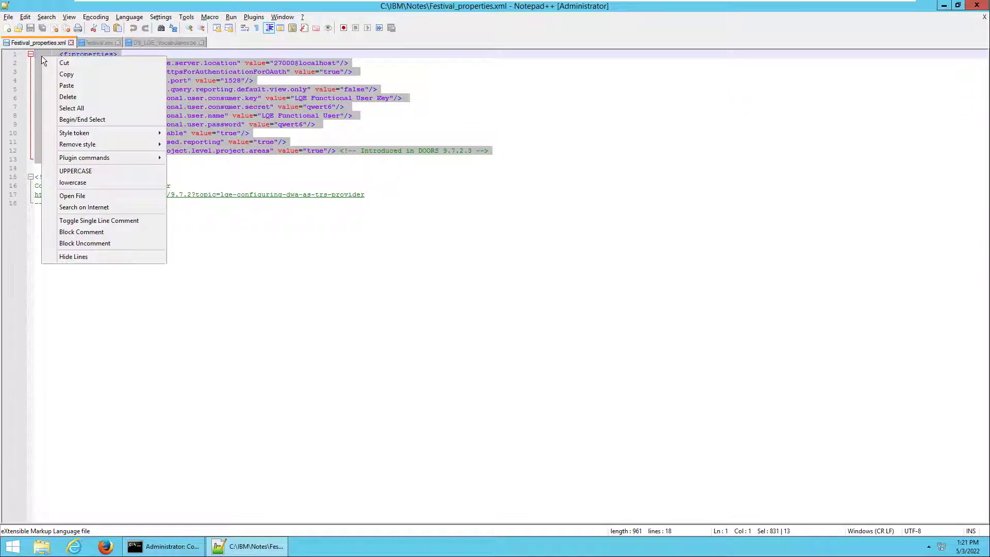
click(65, 72)
click(94, 42)
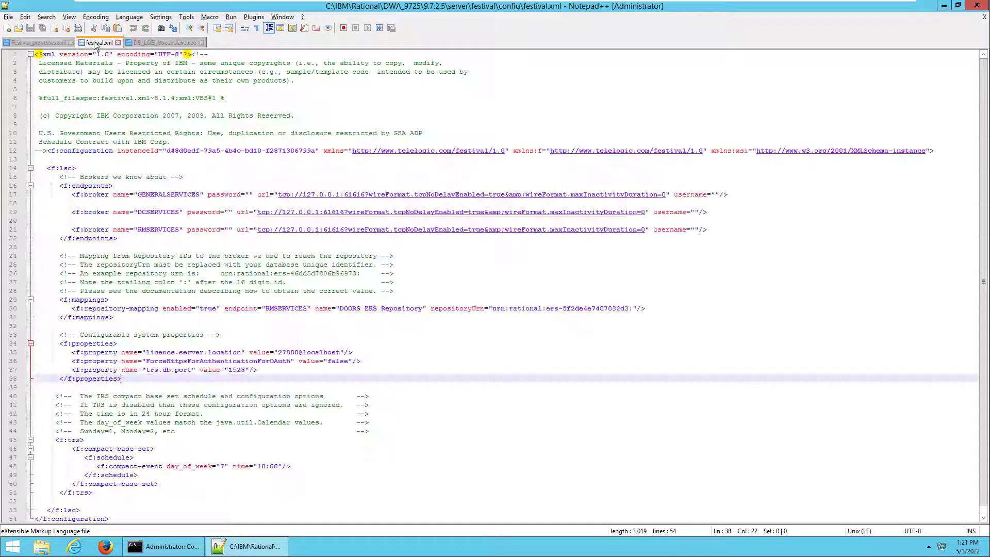
drag(122, 379, 27, 343)
right_click(38, 344)
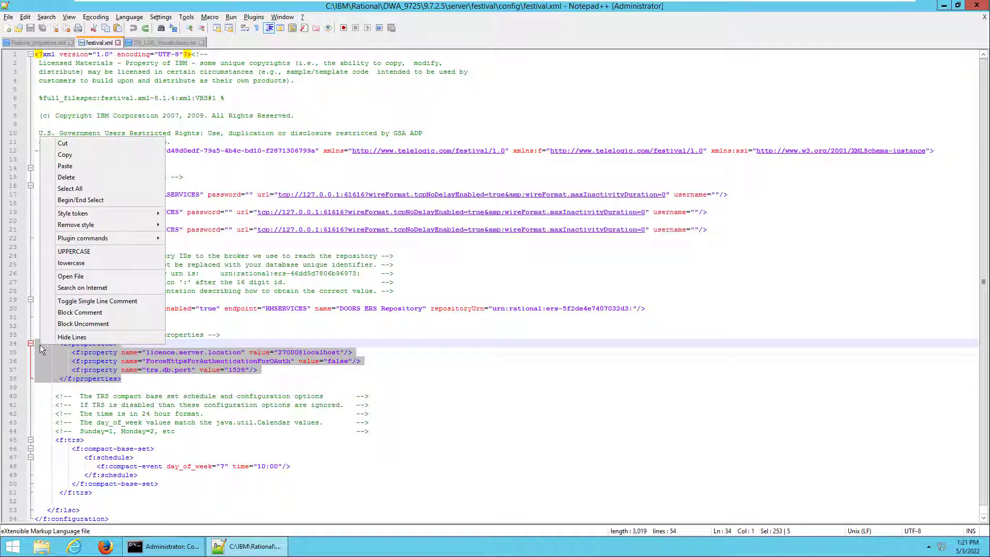
click(85, 164)
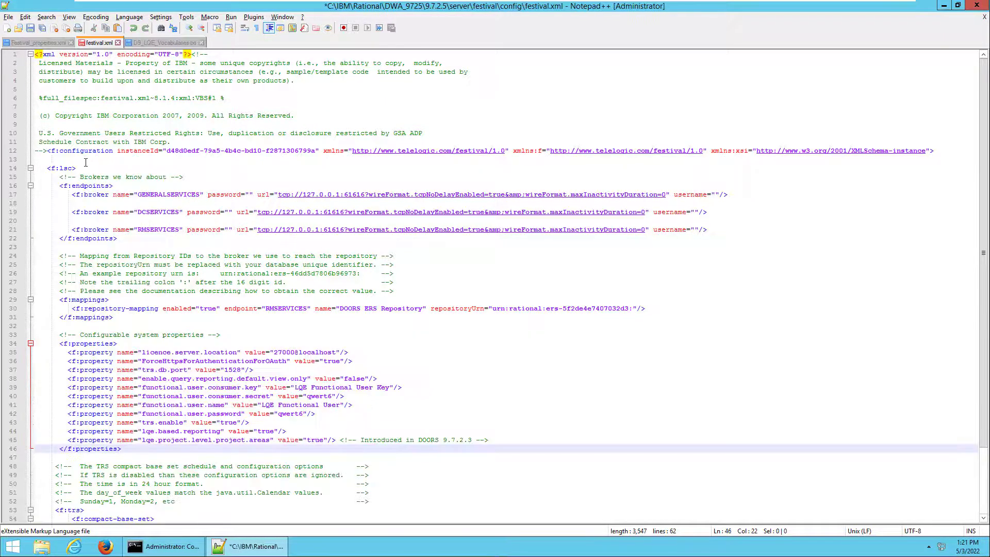
click(30, 29)
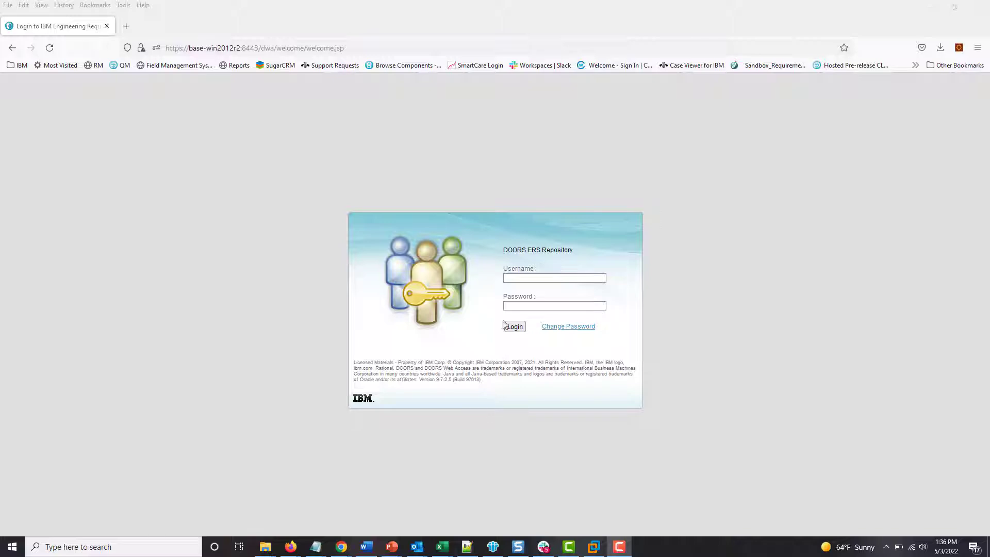
- Log in to the DOORS ERS Repository with the LQE functional user's username and password
click(509, 279)
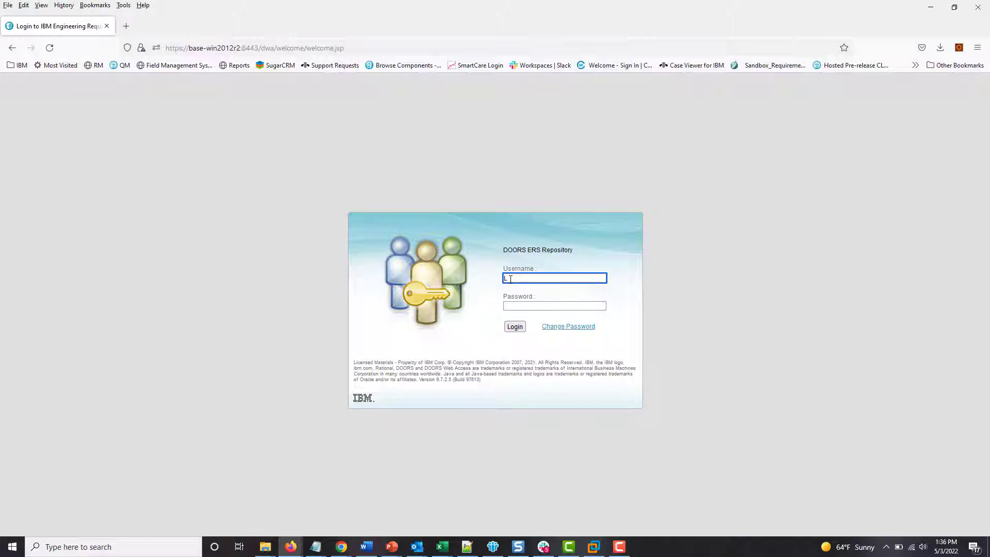
text(LOE Functional User)
key(Tab)
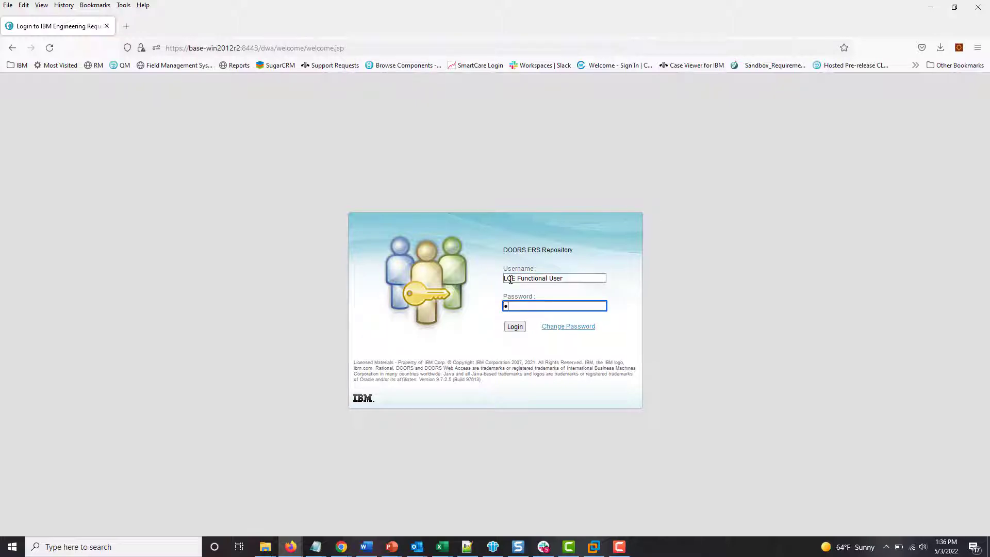
text(••••••)
key(Tab)
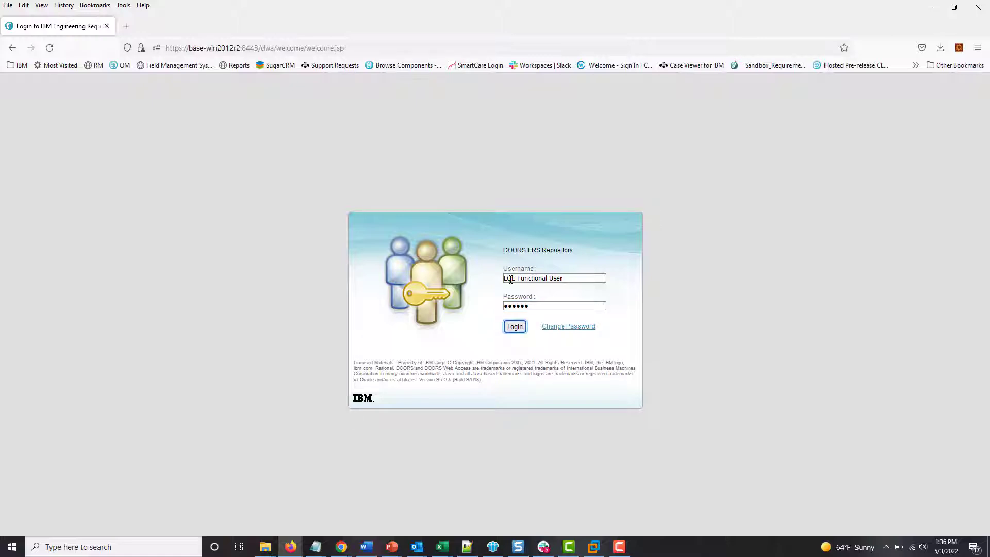
key(Return)
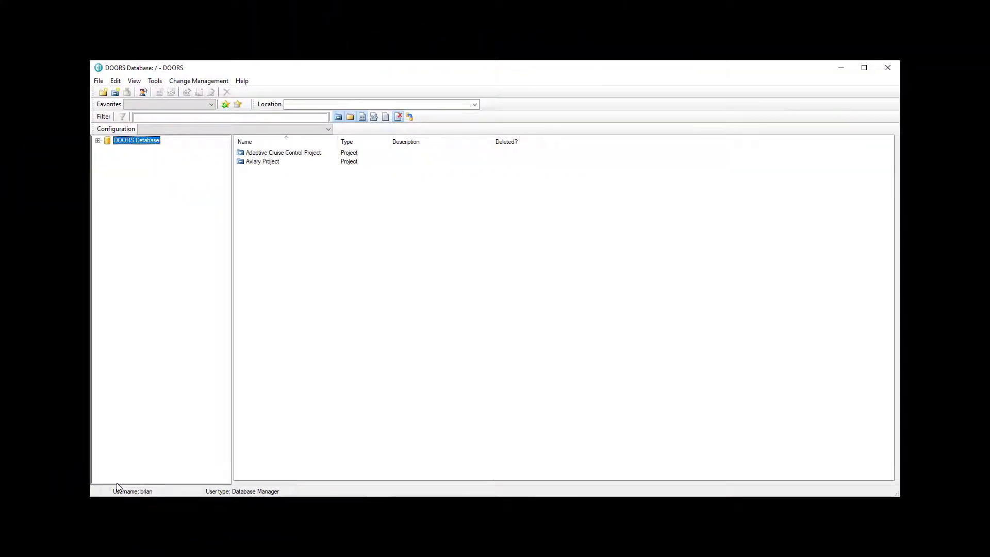
- Set 9.7.2 as the DOORS database's minimum client version in Database properties, and apply it
right_click(123, 139)
mouse_move(177, 158)
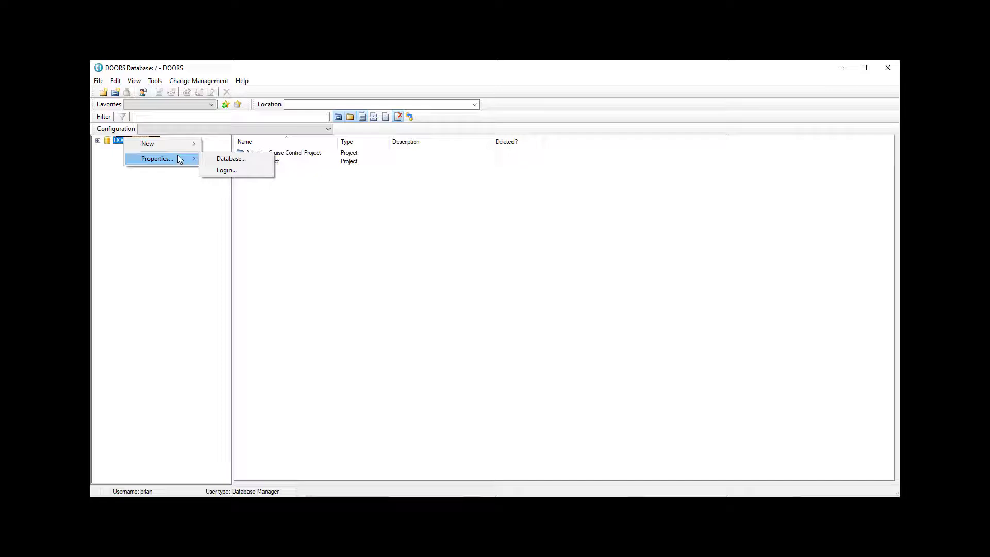
click(227, 158)
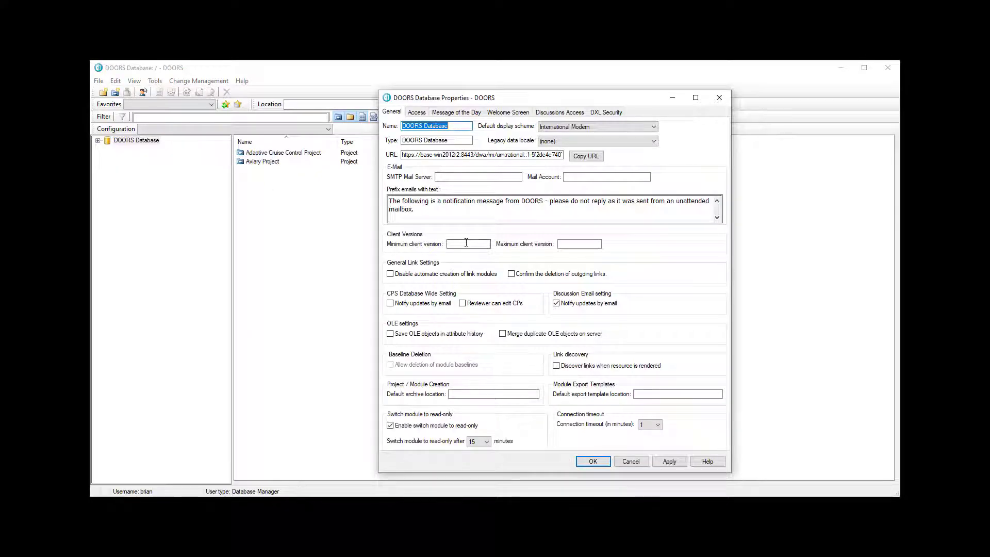
click(466, 243)
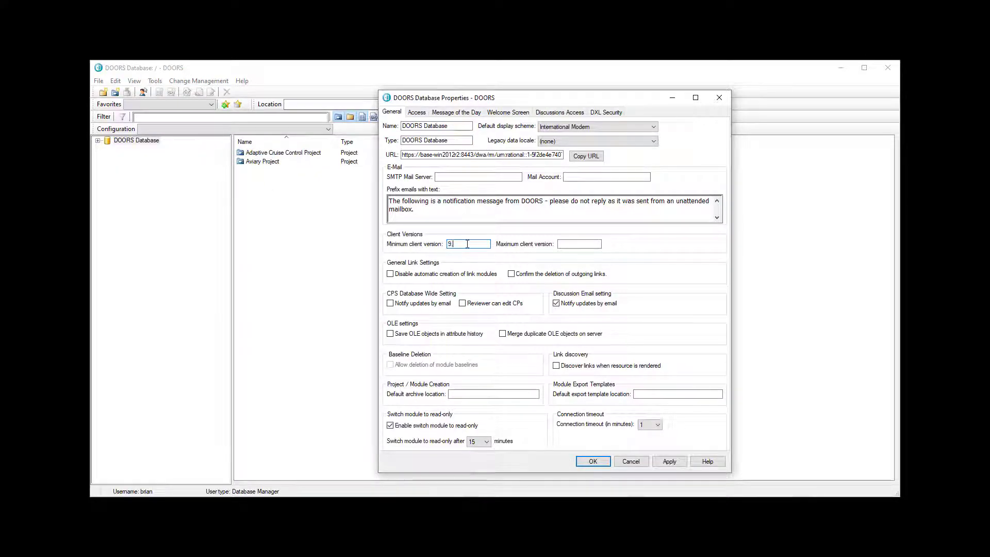
text(9.7.2.3)
click(670, 461)
click(605, 463)
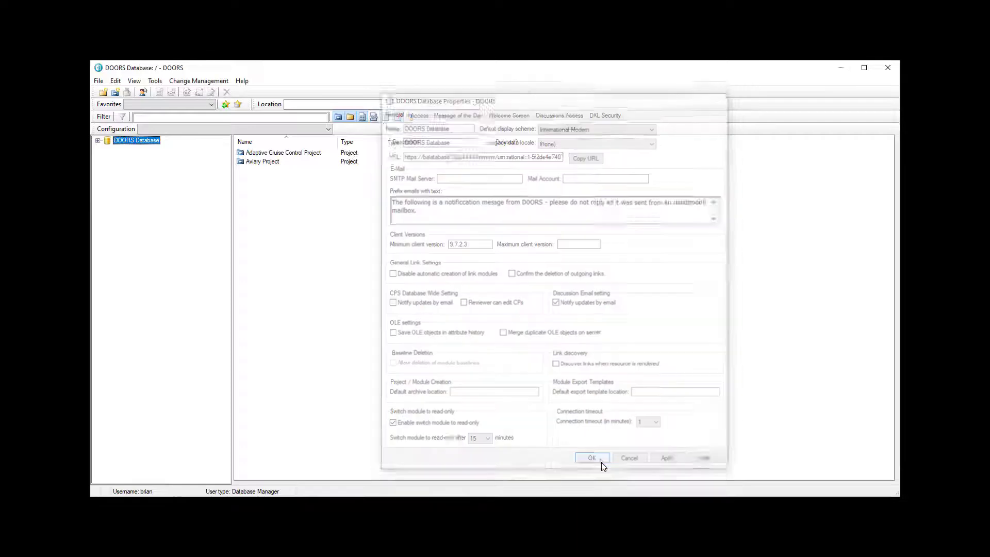
click(98, 81)
- Register OAuth consumer 'LQE Functional User' in the OSLC local keys with its consumer key and secret
mouse_move(120, 170)
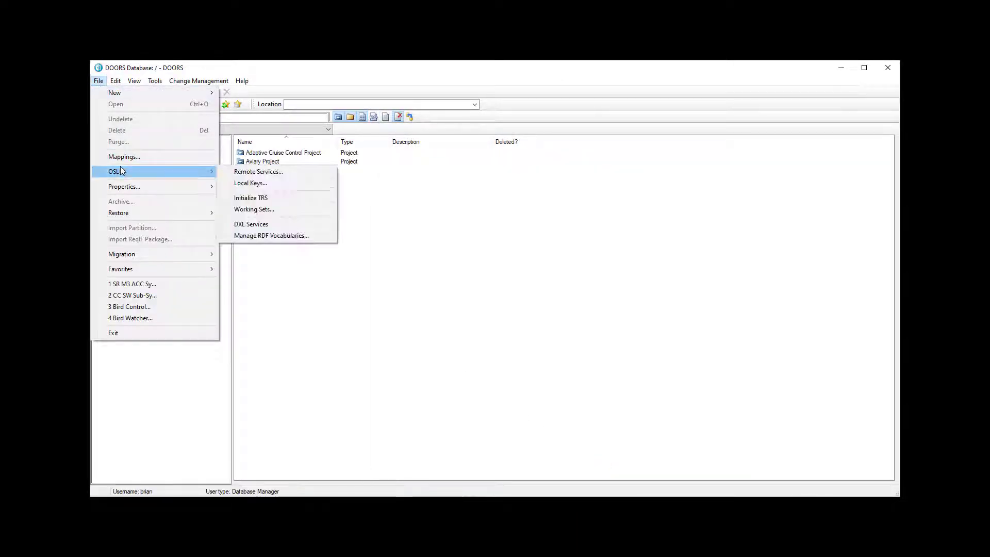
click(247, 181)
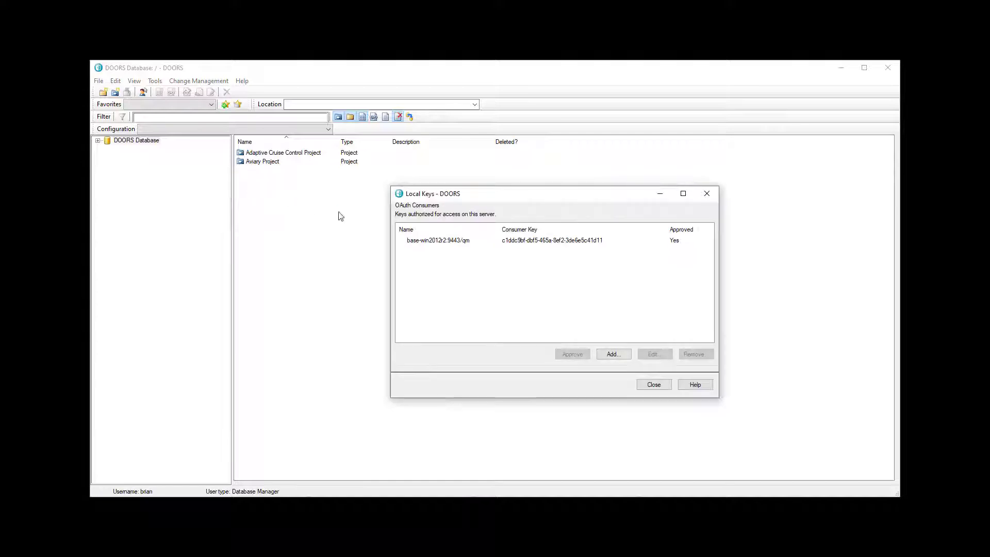
click(613, 354)
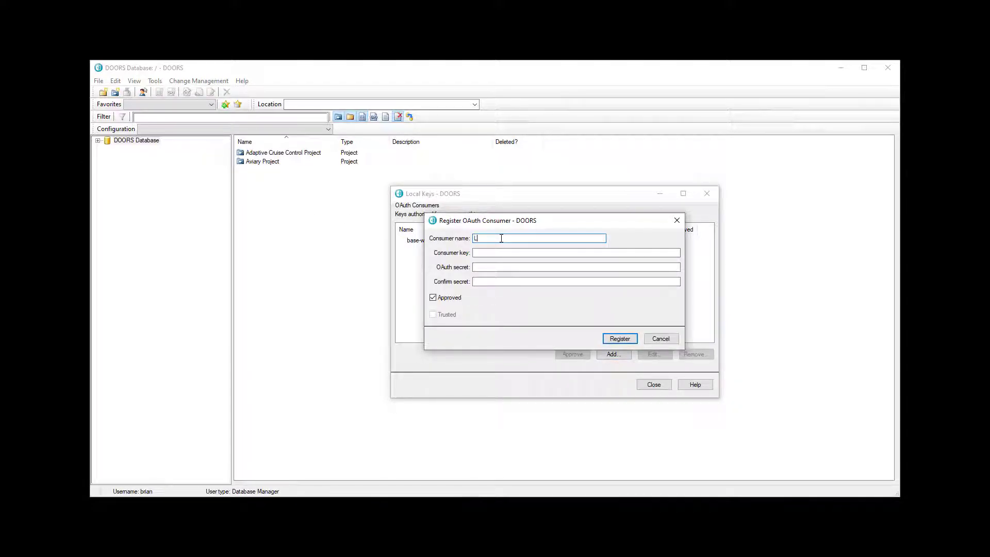
text(LQE Functional User)
key(Tab)
text(LQE Funct)
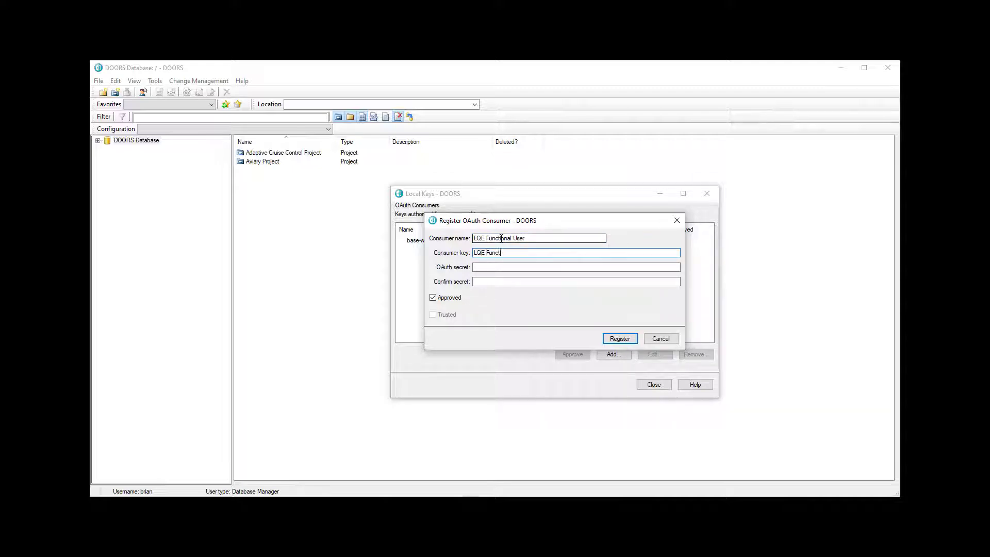
text(ional User Key)
key(Tab)
key(Tab)
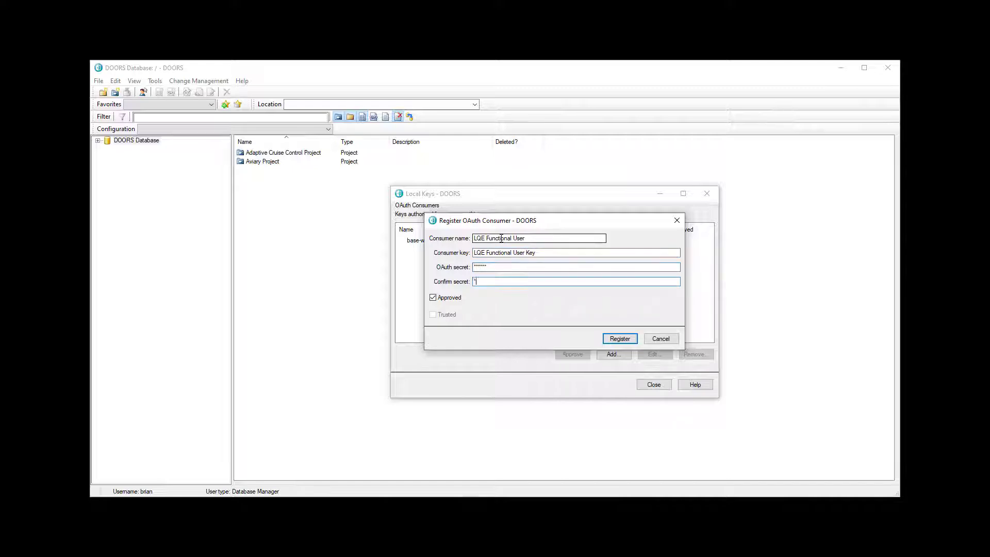
text(****)
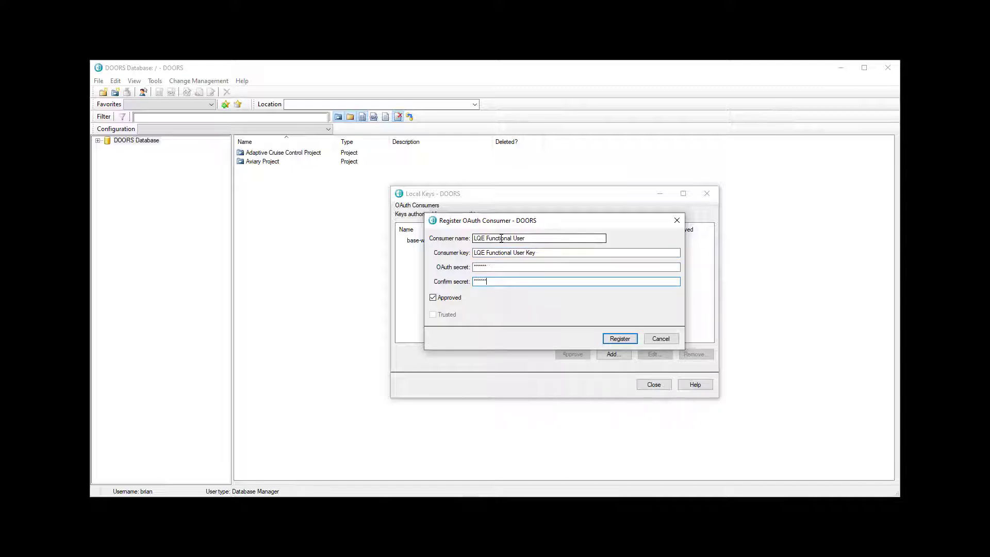
click(619, 338)
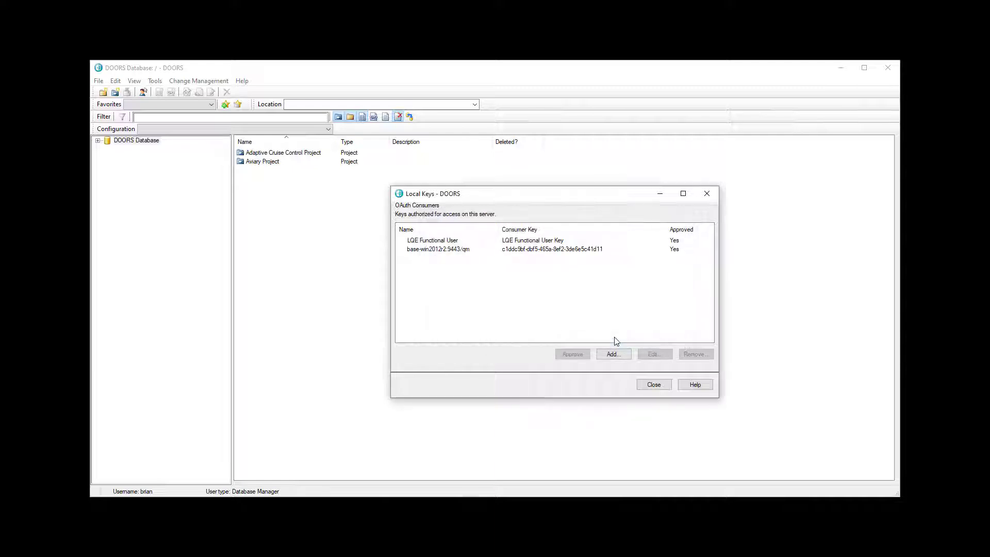
click(652, 384)
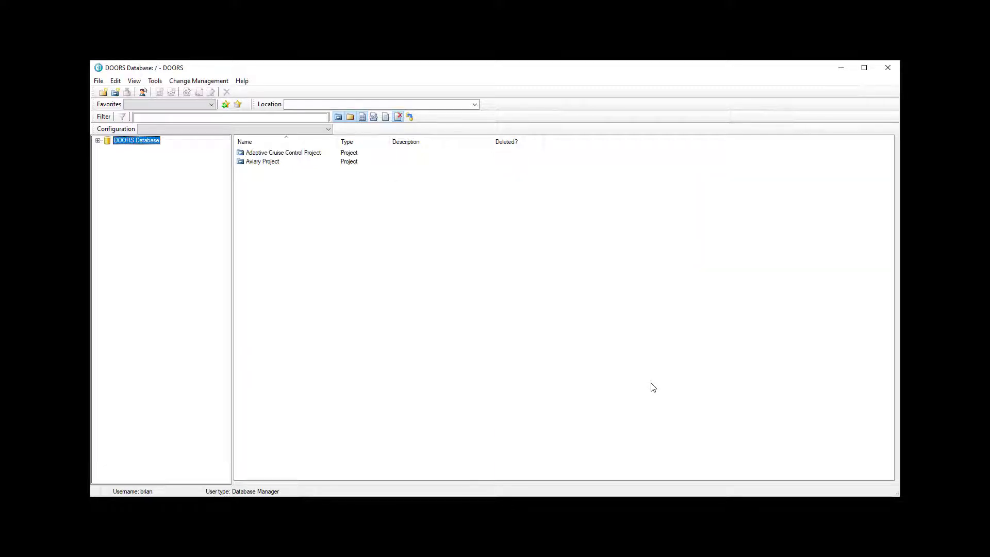
- Include all Adaptive Cruise Control and Aviary Project modules in the OSLC working set and apply
click(98, 81)
mouse_move(182, 176)
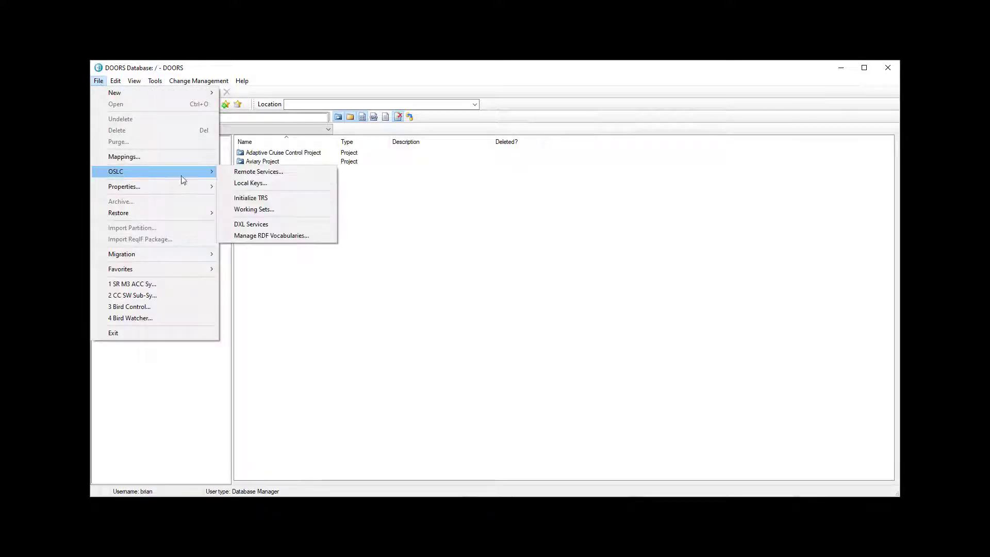
click(283, 208)
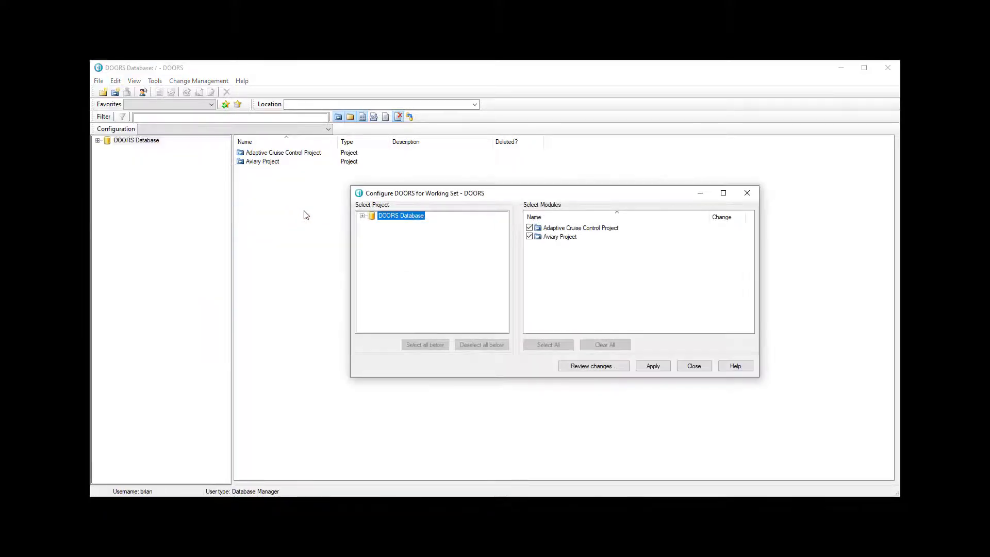
click(362, 215)
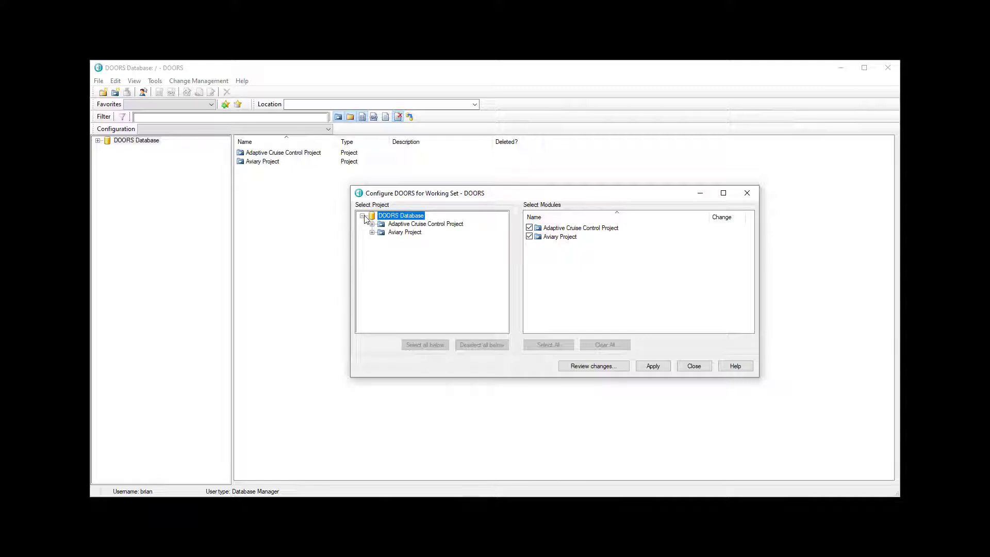
click(398, 224)
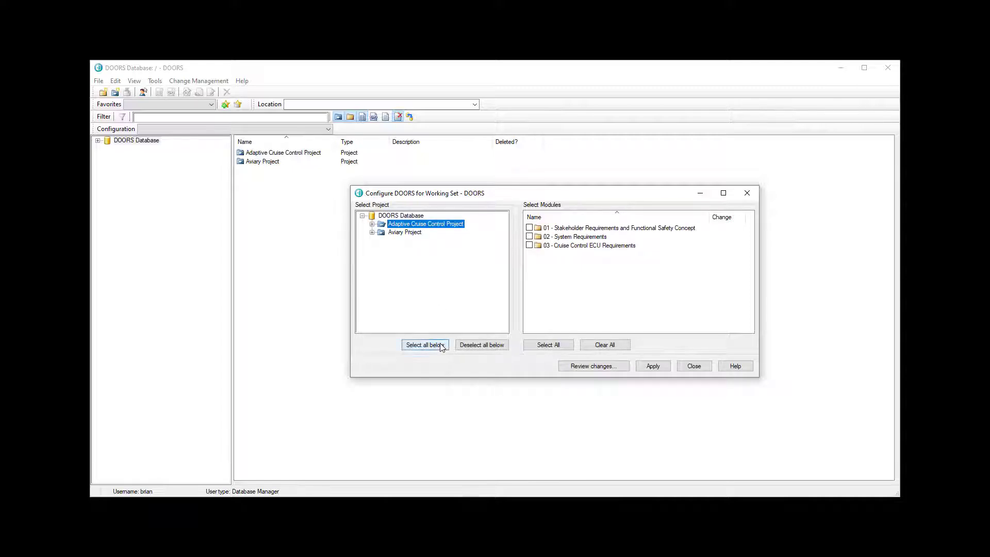
click(424, 345)
click(409, 232)
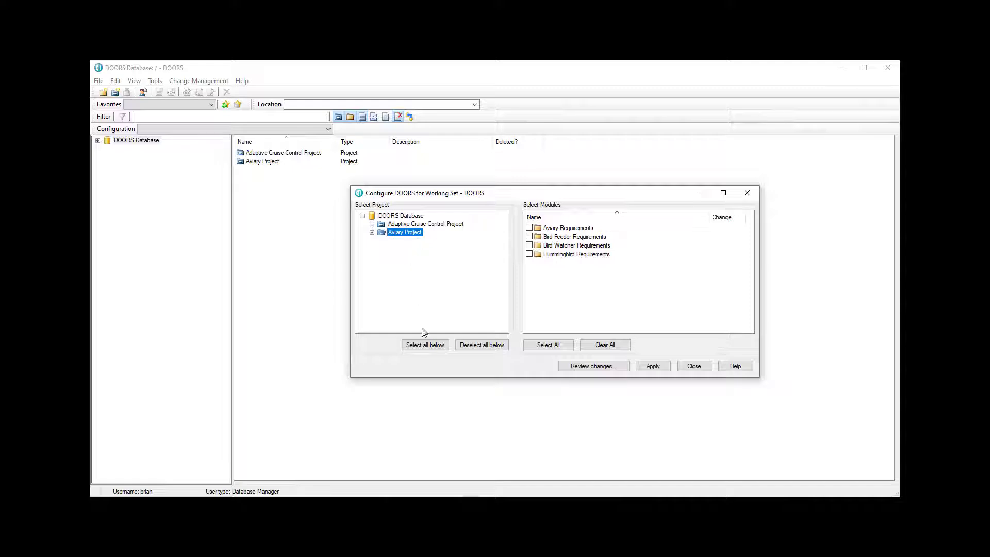
click(425, 345)
click(653, 366)
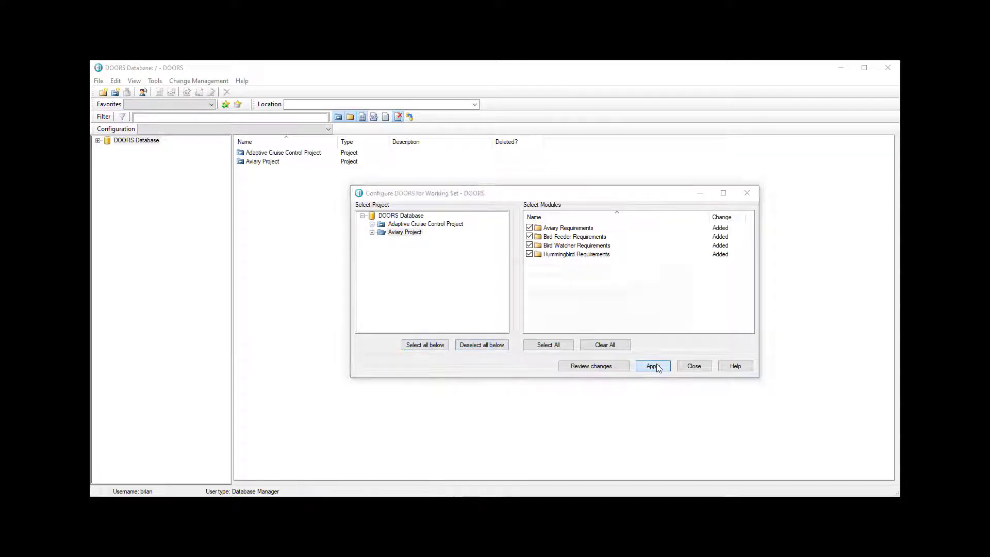
click(694, 366)
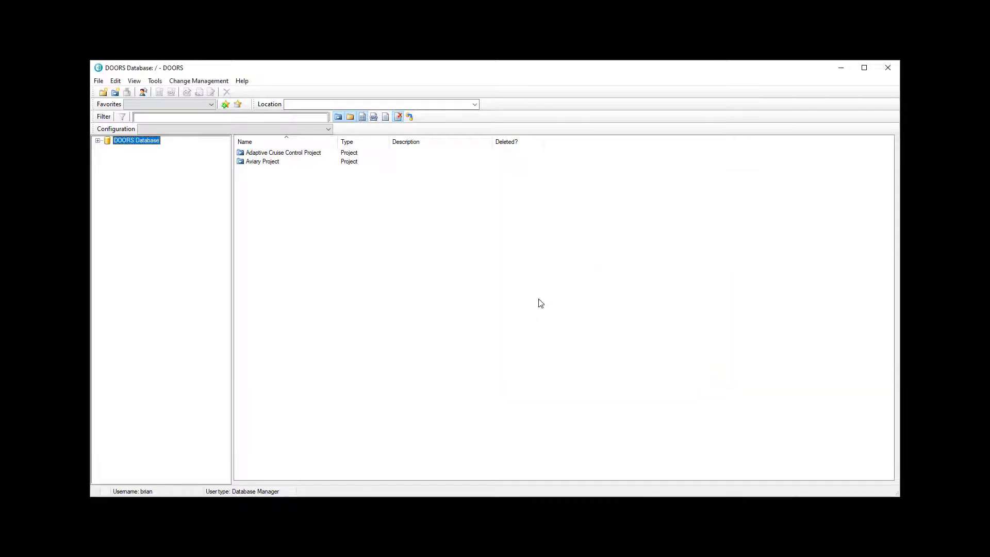
click(98, 81)
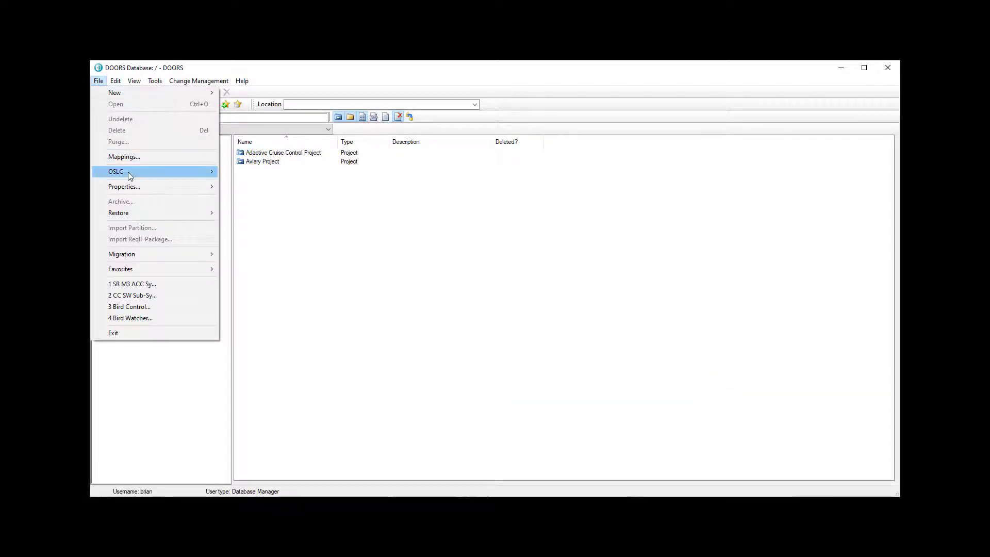
- Initialize the TRS feed and add the system requirements module's Status attribute to the attribute mappings
mouse_move(184, 173)
click(281, 198)
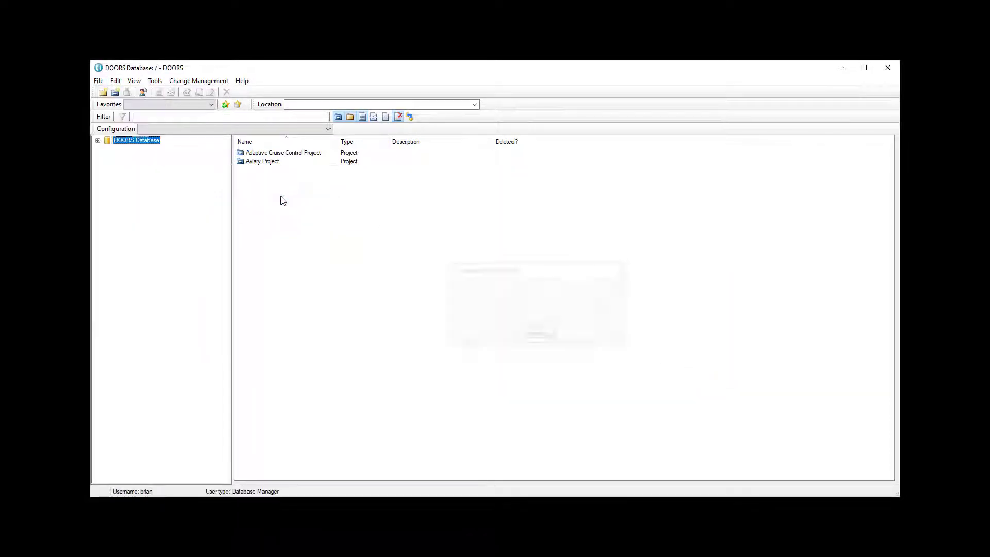
click(98, 81)
click(131, 156)
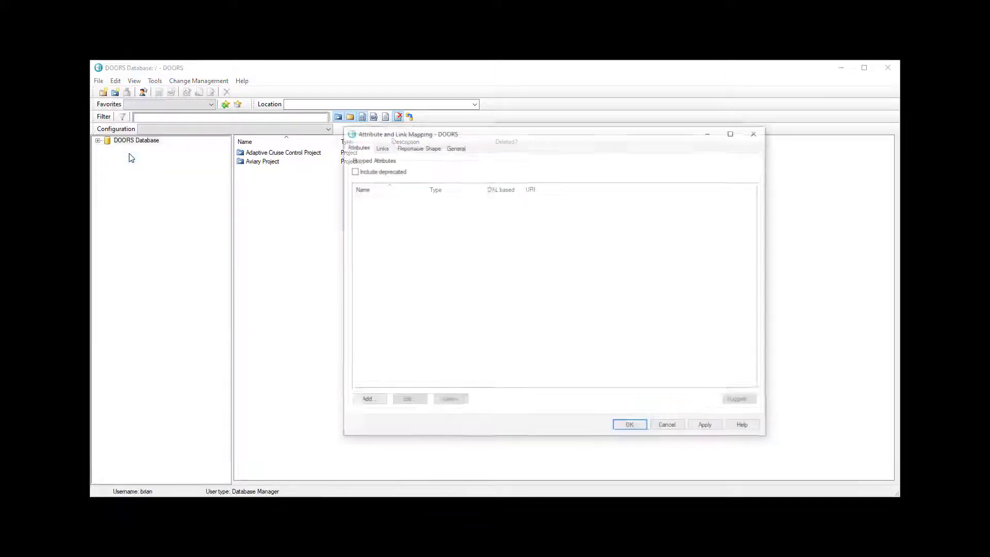
click(367, 400)
click(381, 174)
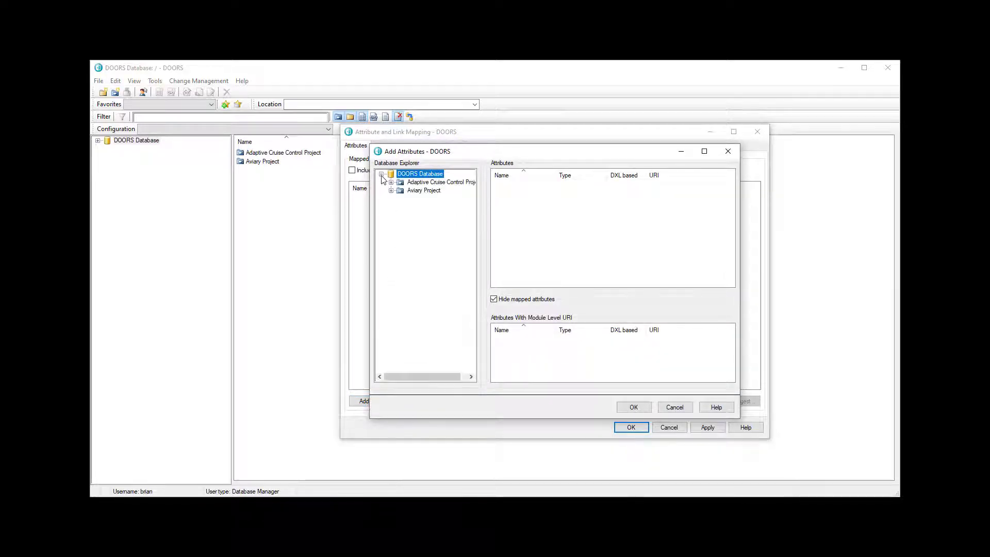
click(391, 182)
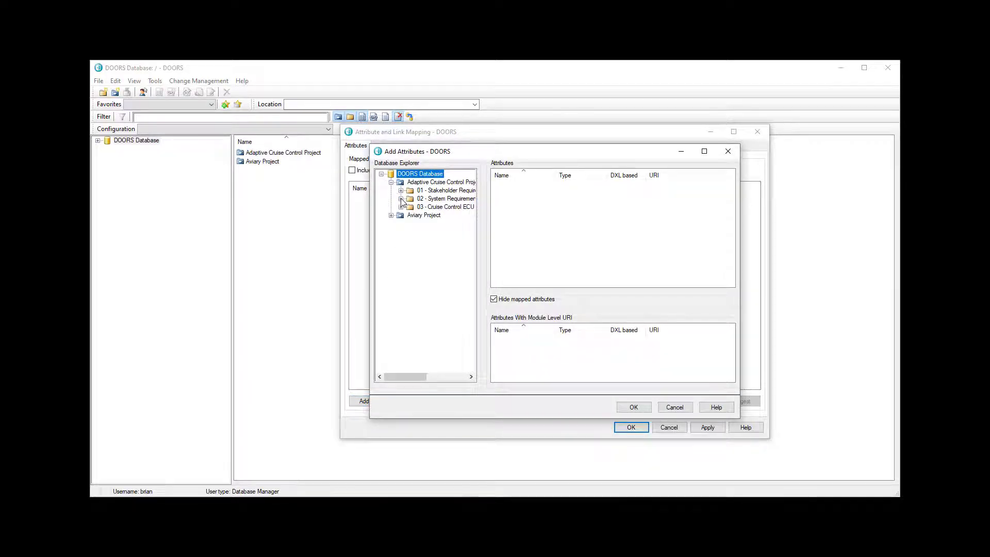
click(401, 198)
click(433, 207)
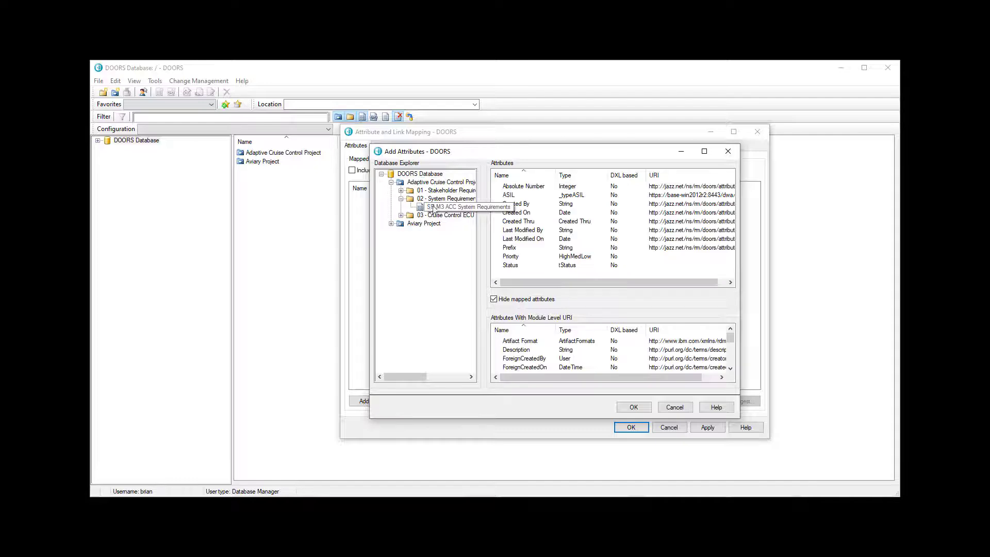
click(541, 265)
click(630, 407)
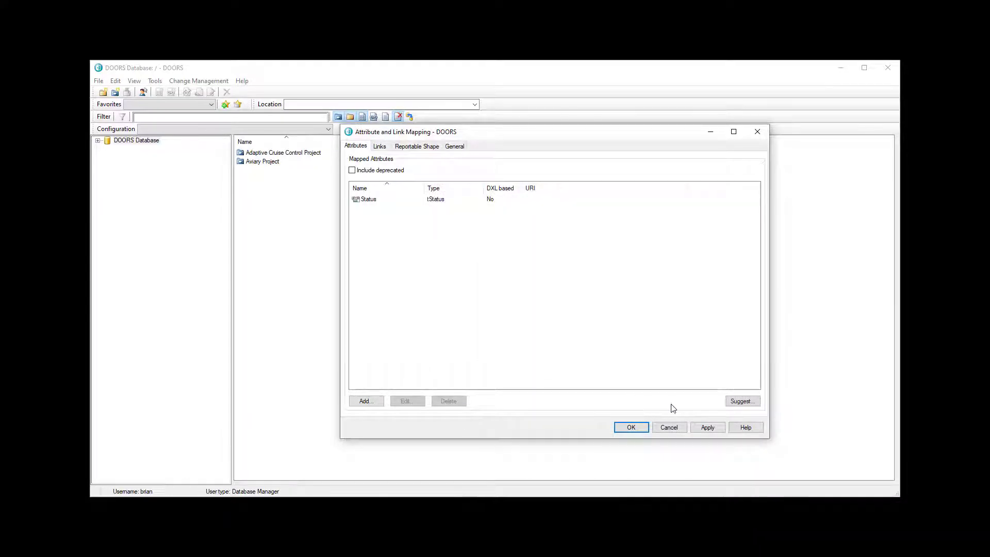
- Accept suggested URIs for unmapped attributes and mark Status reportable in the Reportable Shape
click(742, 402)
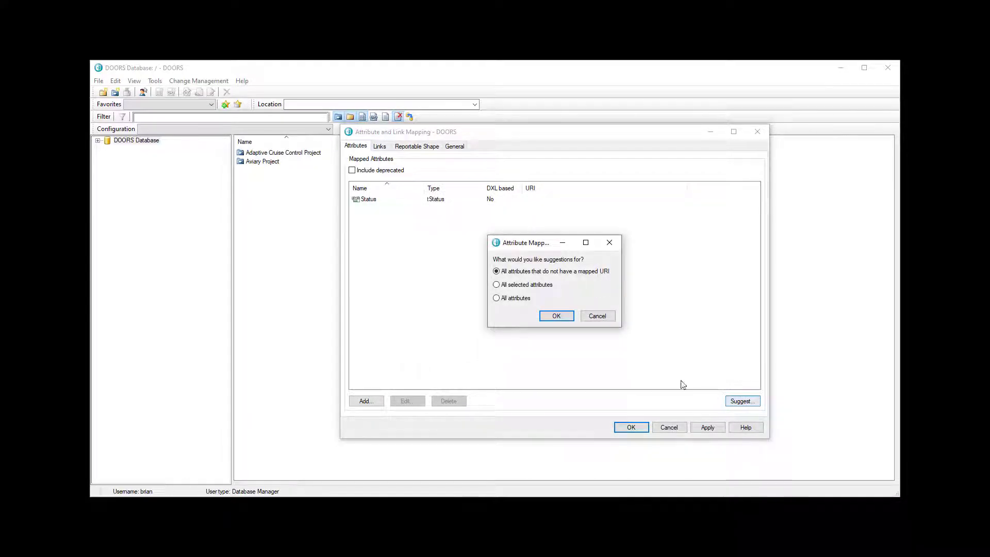
click(555, 317)
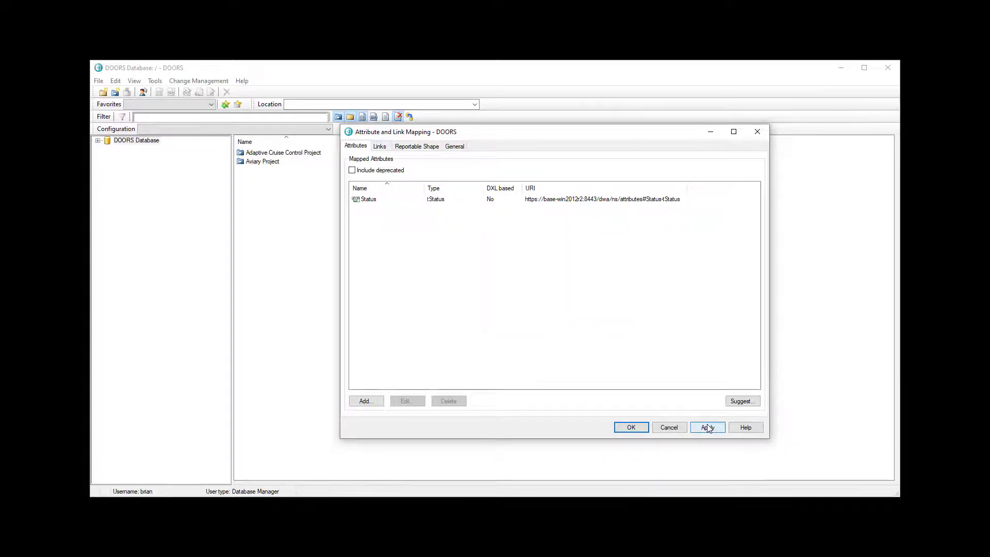
click(421, 149)
click(360, 198)
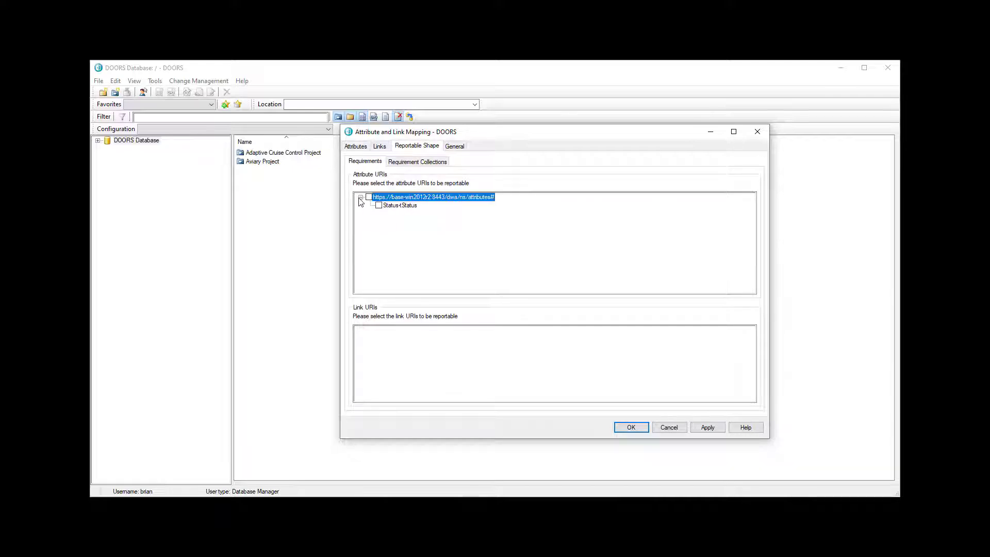
click(368, 197)
click(709, 428)
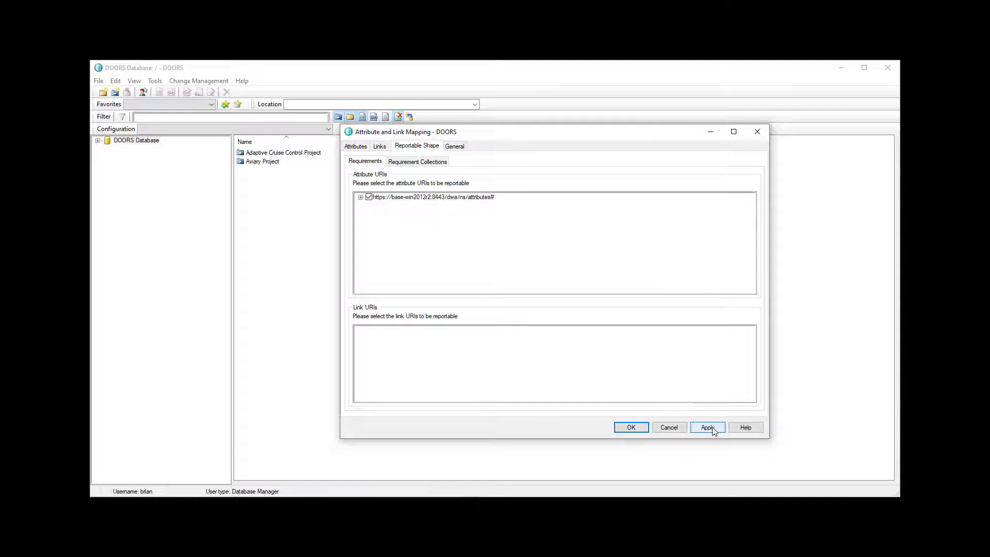
- Publish the URI mappings, confirm, then apply and close the mapping settings
click(453, 149)
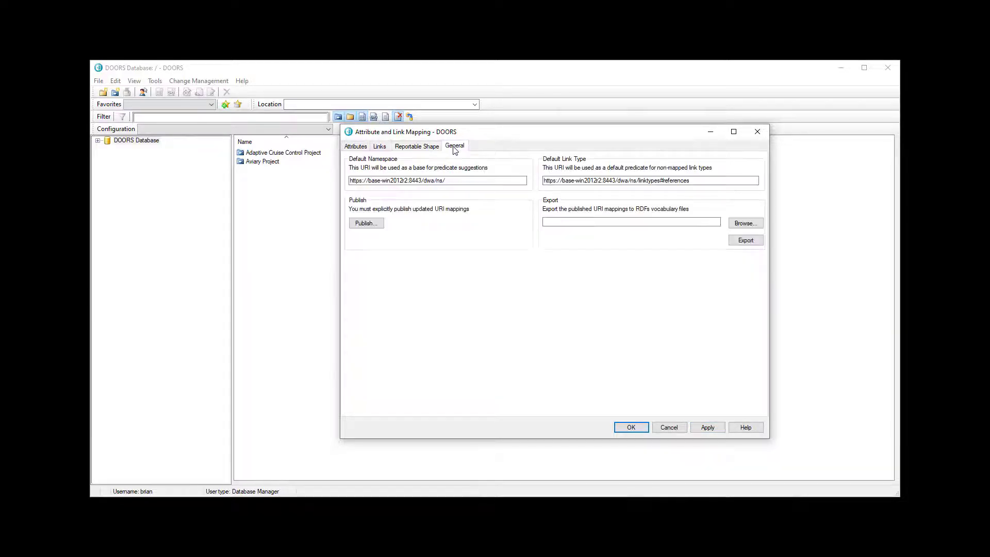
click(372, 223)
click(536, 312)
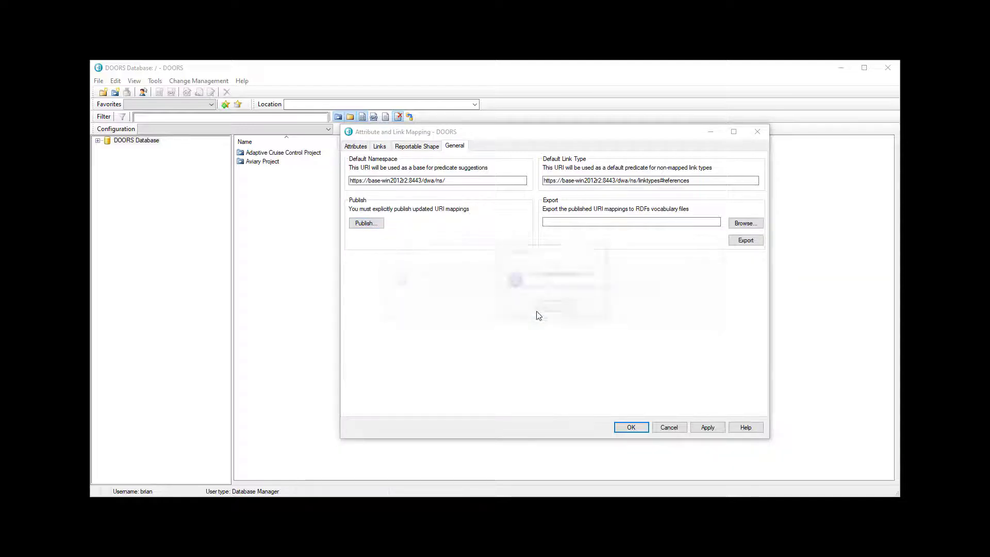
click(562, 310)
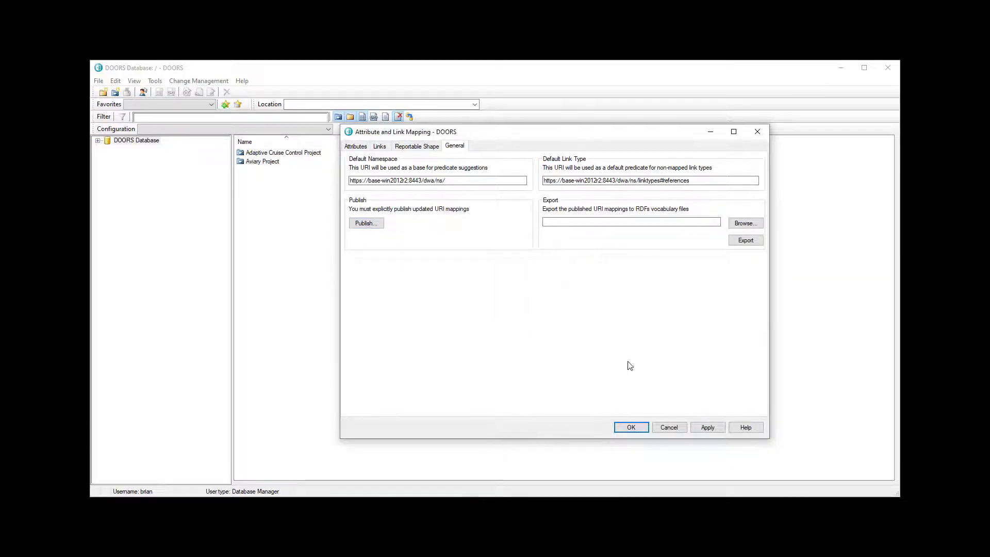
click(707, 428)
click(635, 429)
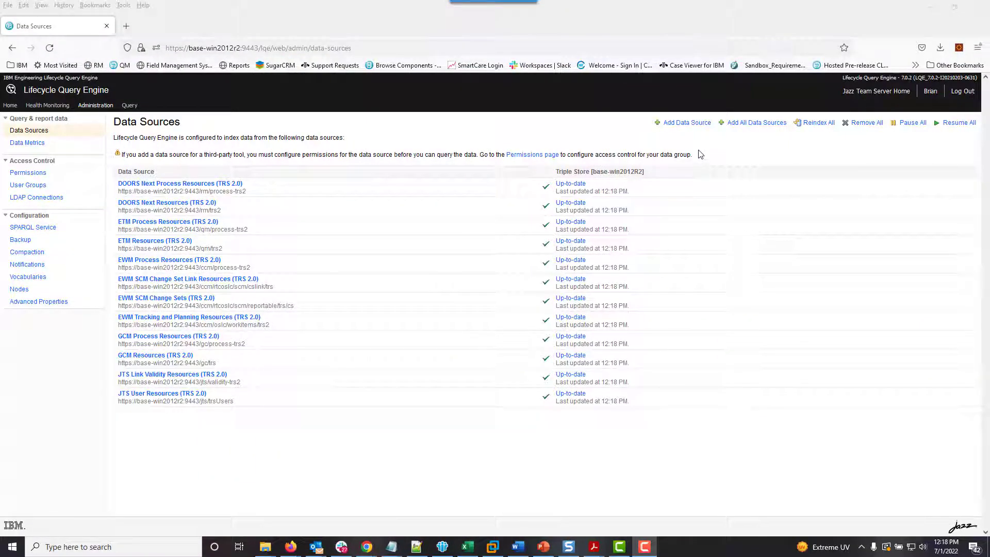
click(689, 124)
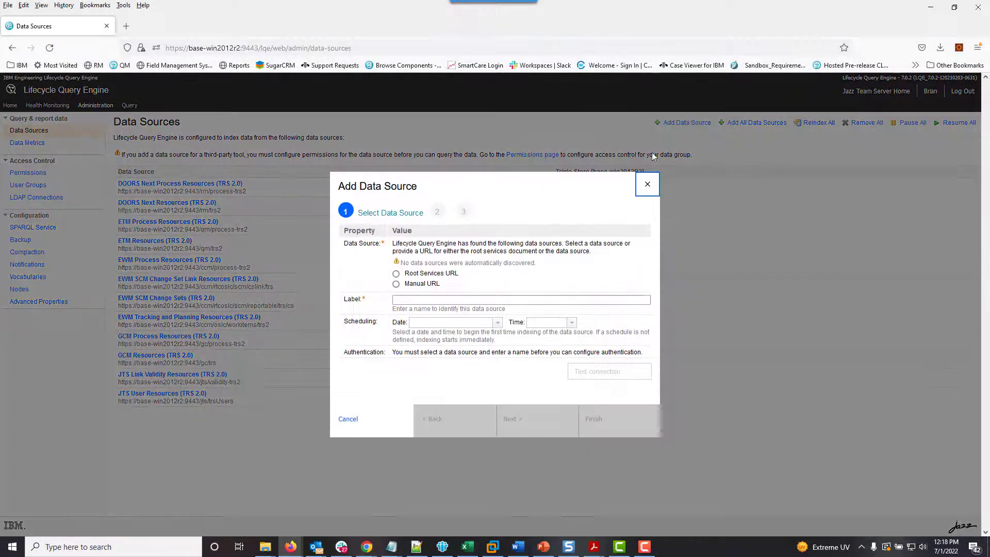
click(422, 274)
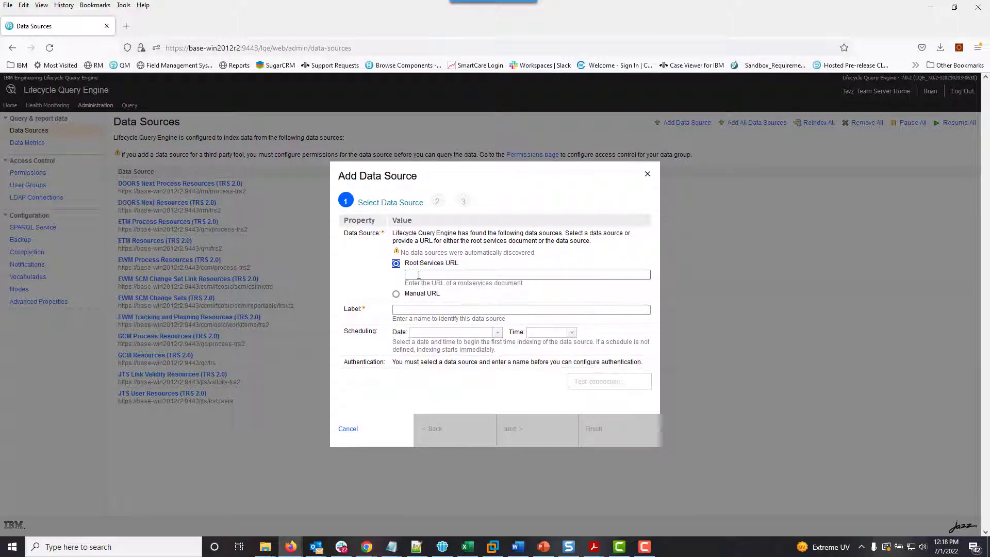
click(417, 275)
text(http)
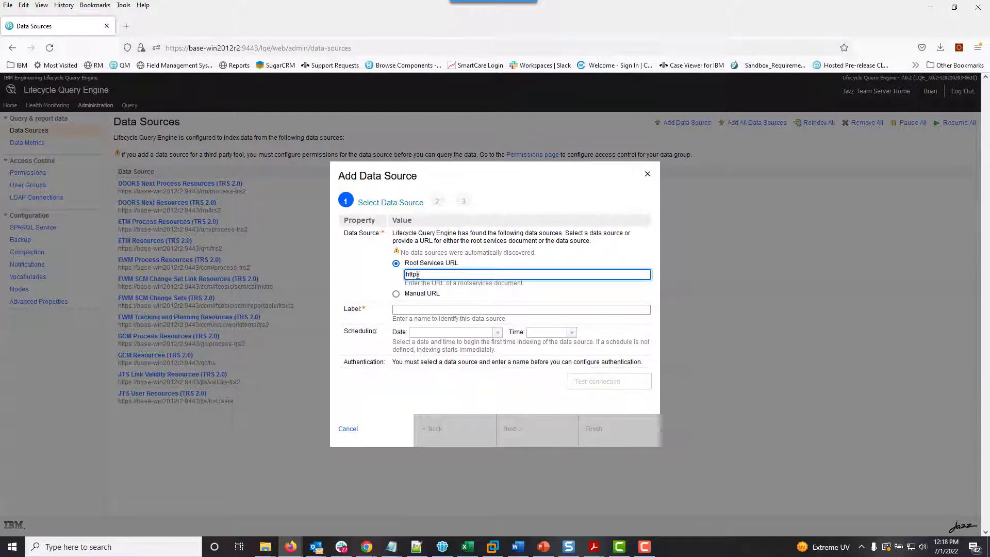
text(s://base)
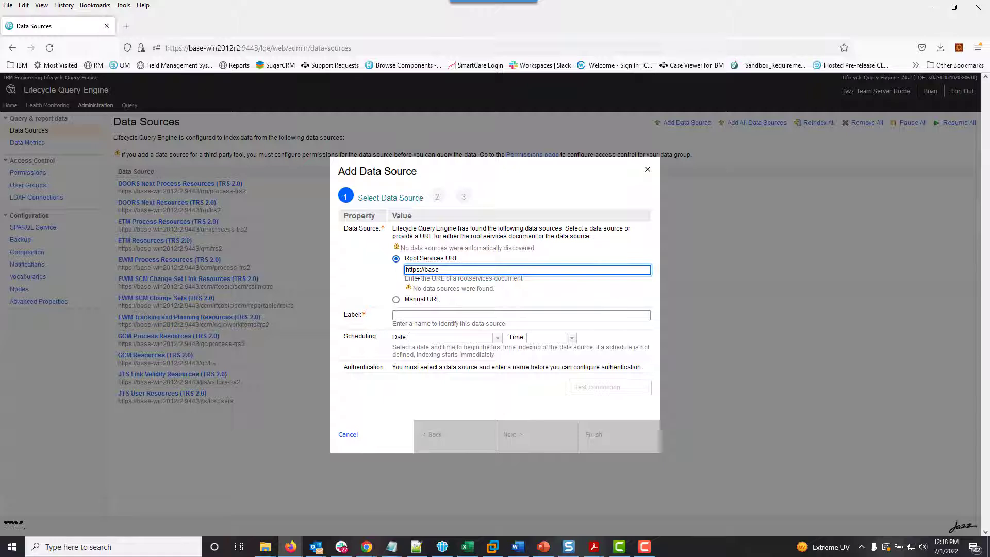
text(-win2012r)
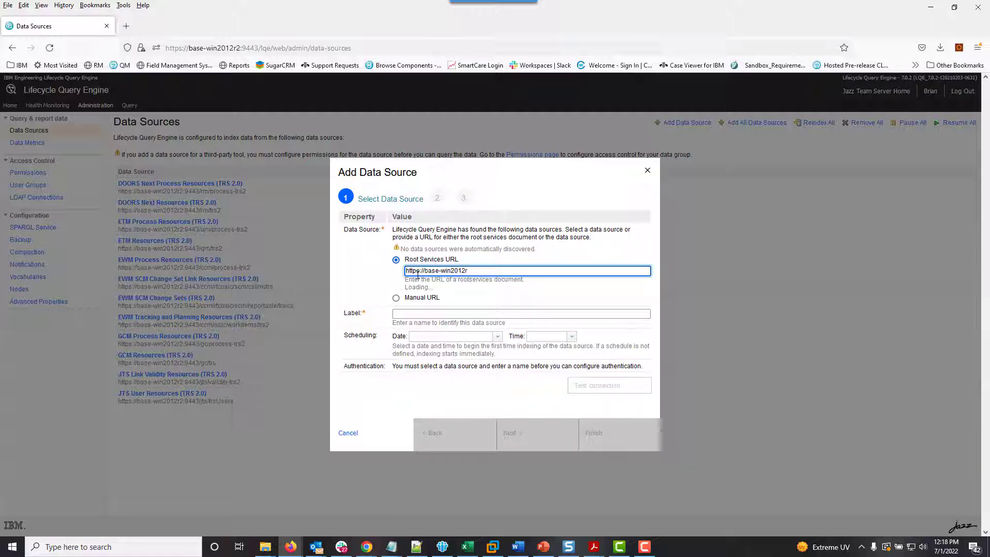
text(2:8443/)
text(d)
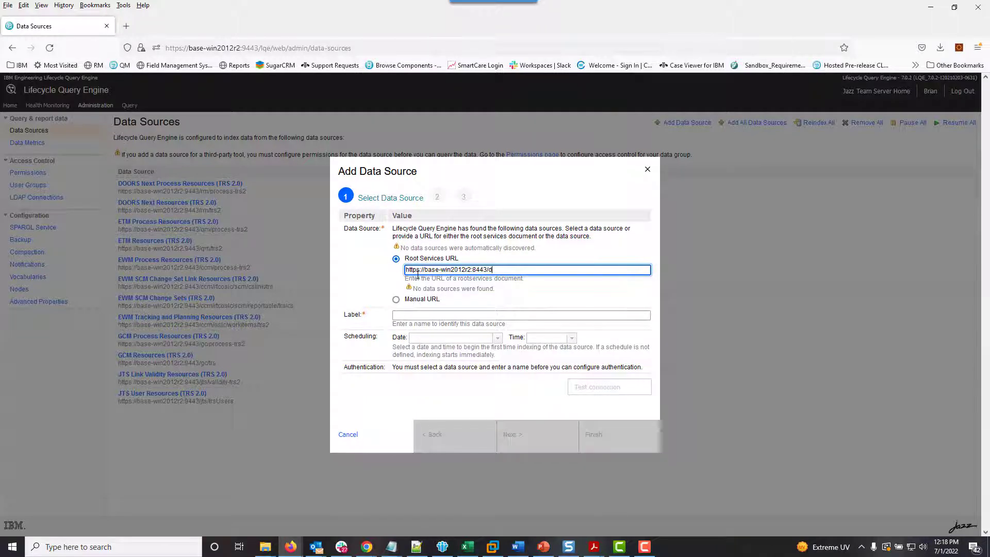
text(wa/)
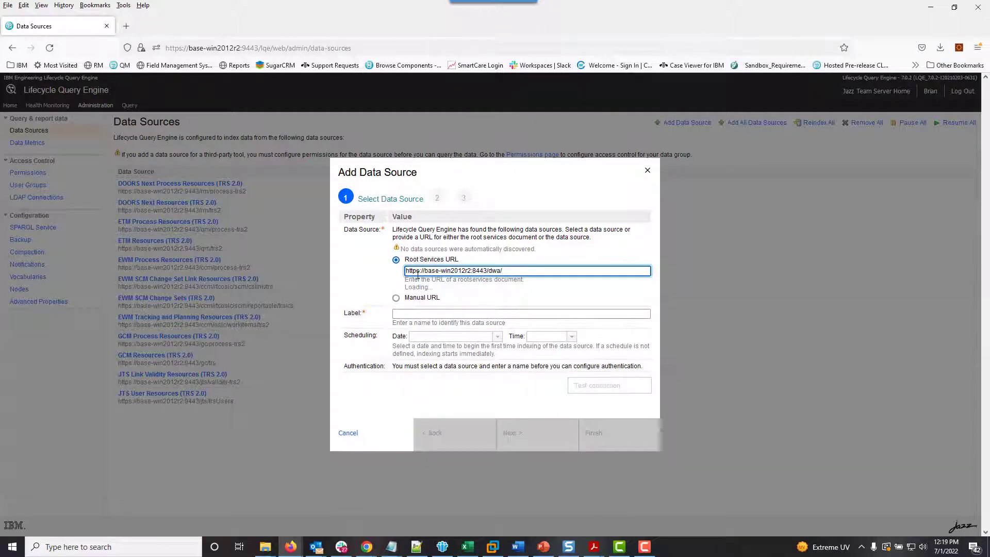
text(public/rootser)
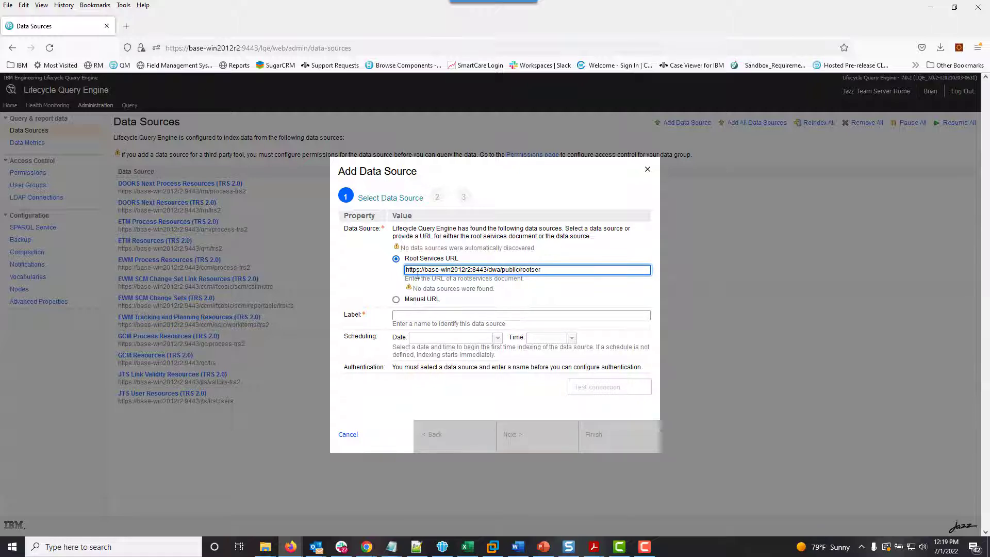
text(vices)
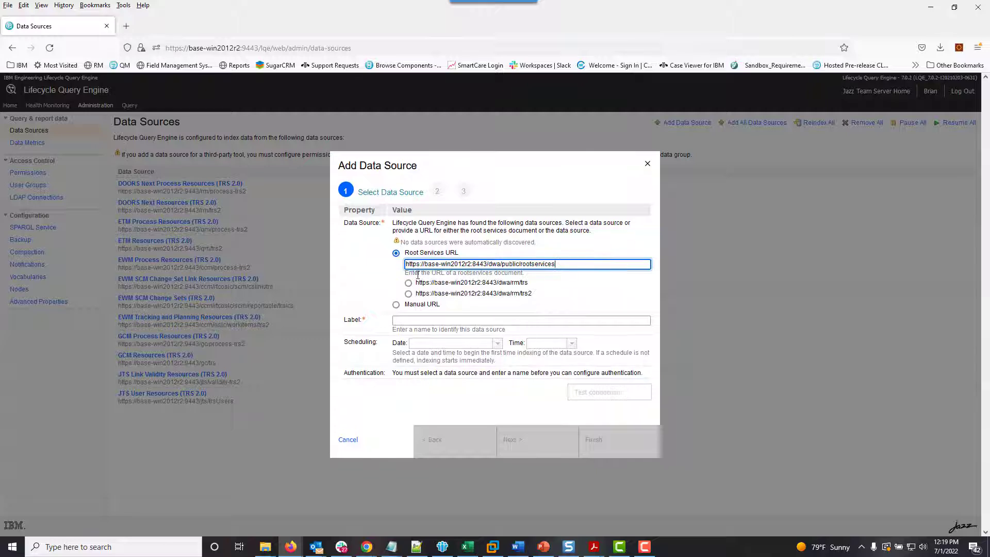
click(443, 294)
click(539, 459)
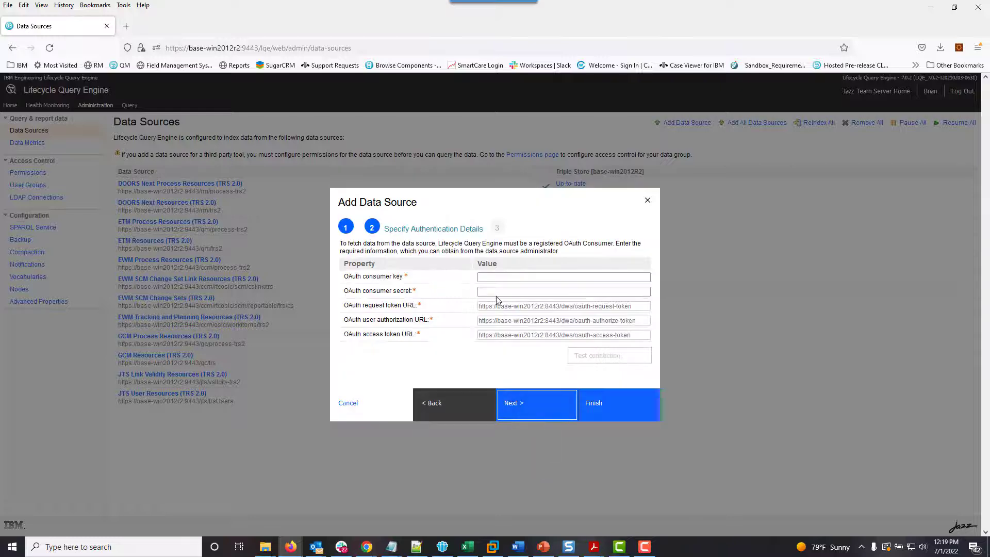
- Enter the LQE functional user's OAuth consumer key and secret, and pass the connection test
click(491, 279)
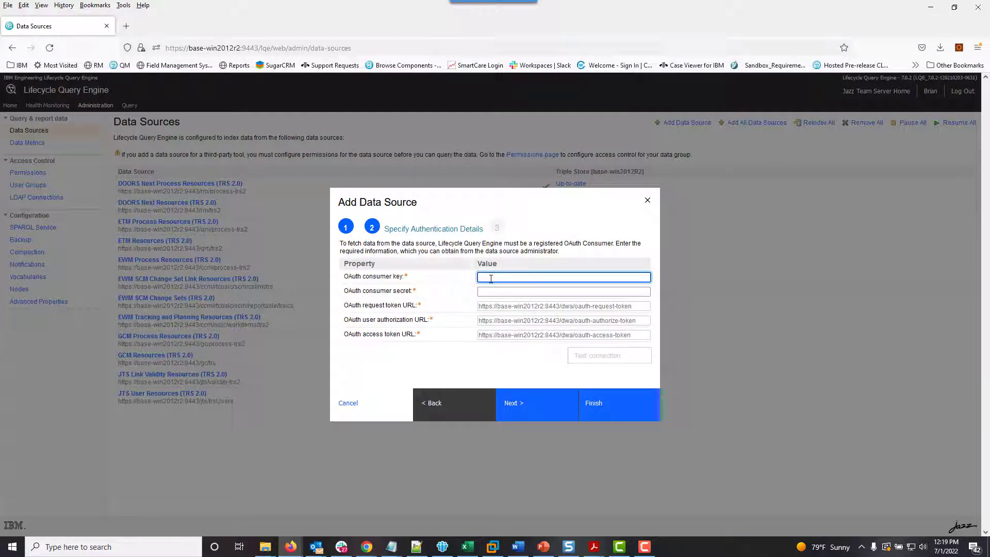
text(LQE )
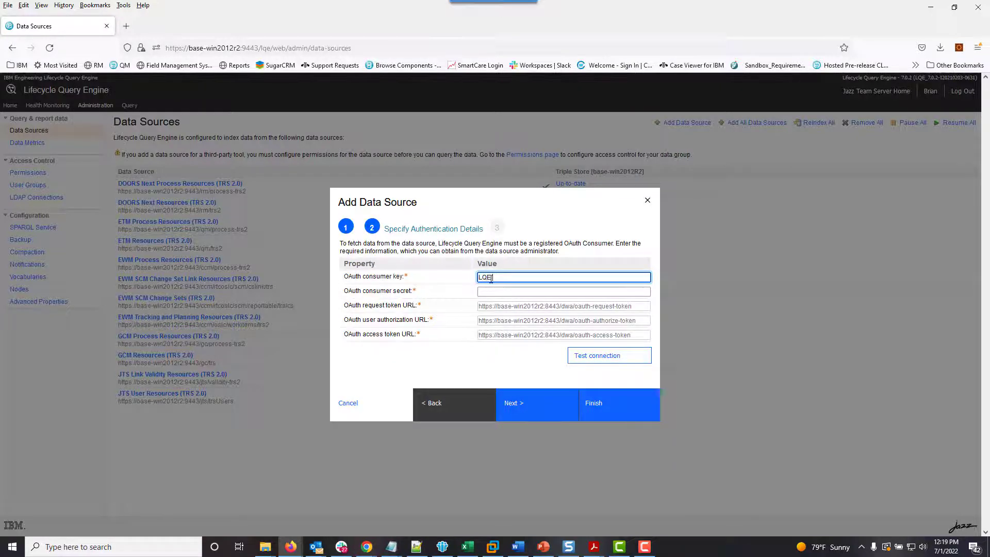
text(Functional User Key)
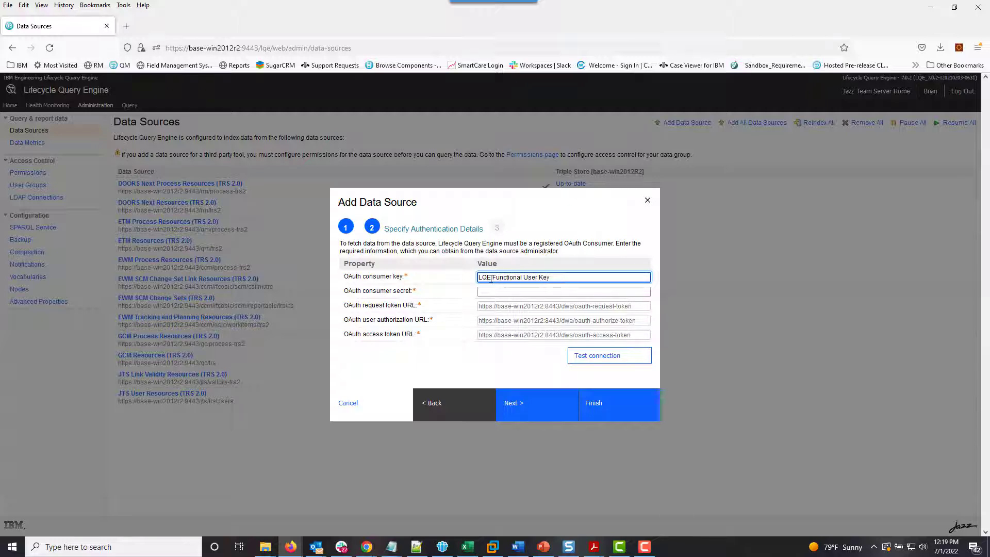
key(Tab)
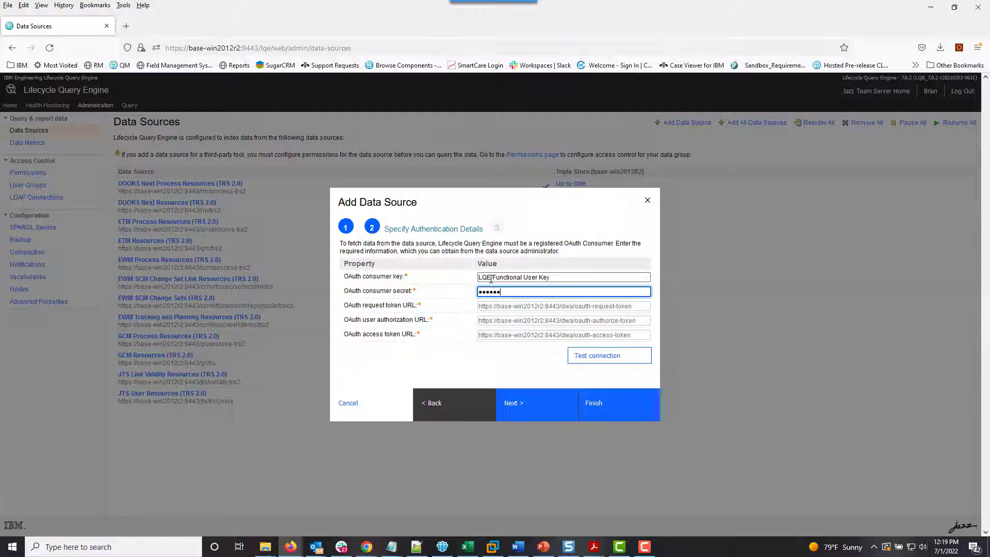
click(589, 356)
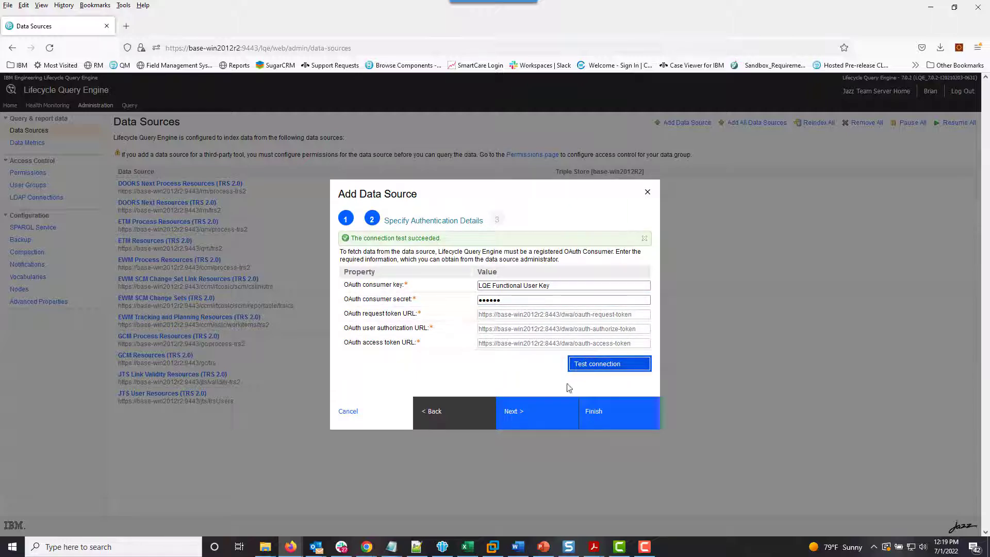
click(549, 412)
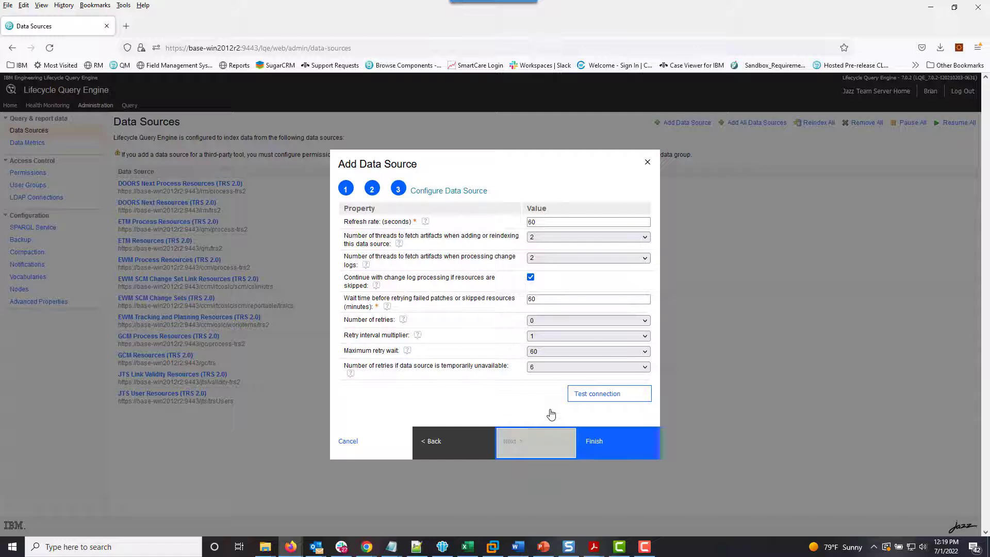
- Use 1 thread for adding/reindexing and for change-log processing, then finish adding the DOORS 9 data source
click(643, 237)
click(639, 251)
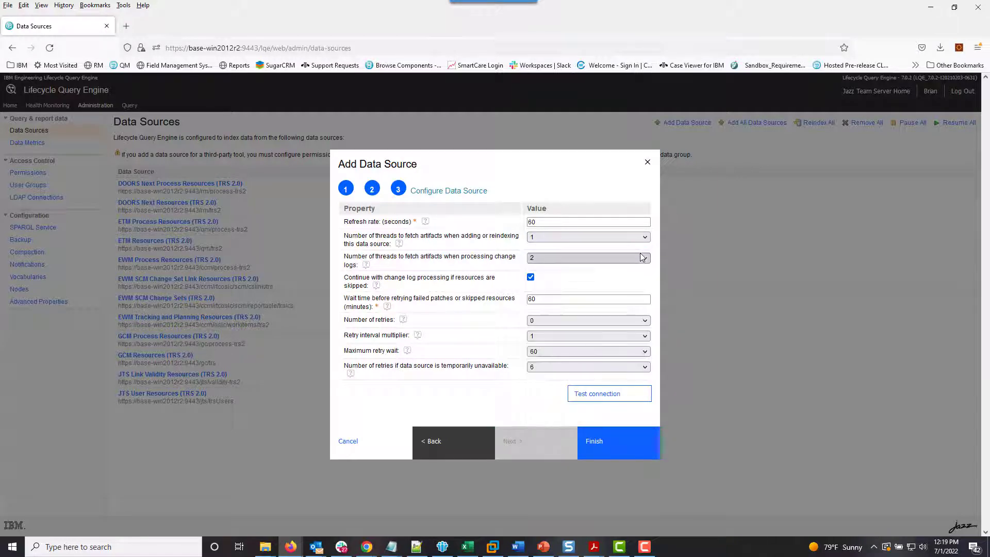
click(642, 260)
click(619, 270)
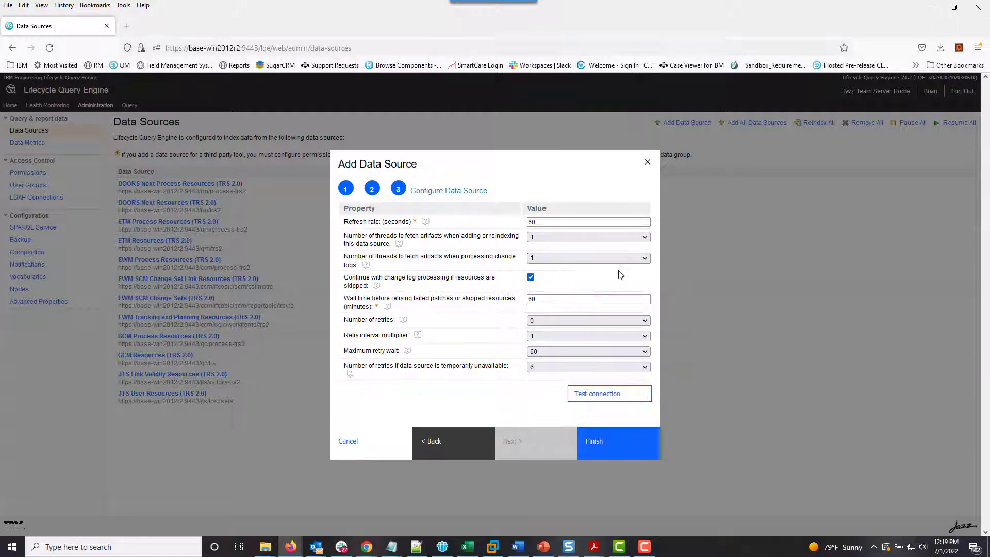
click(606, 444)
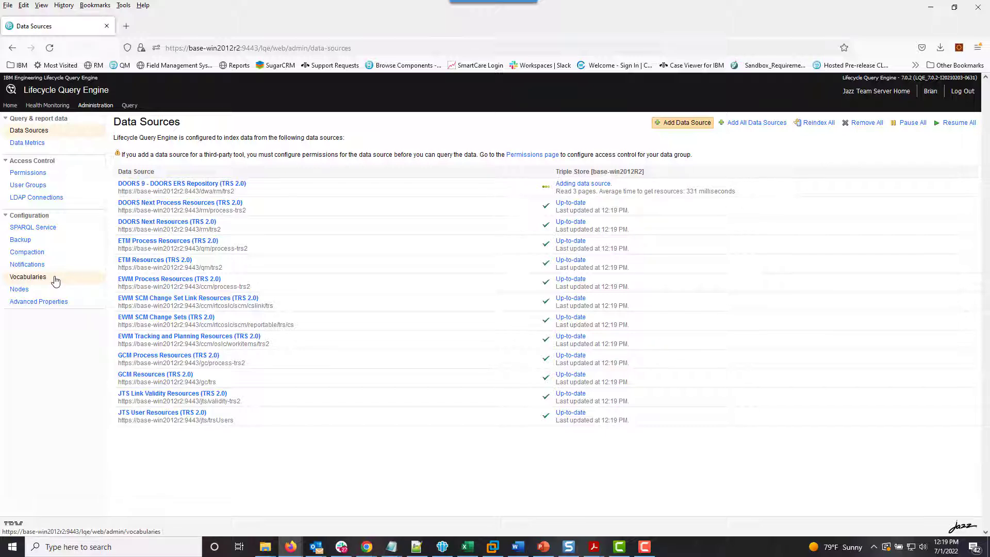
- Add the .../dwa/ns/attributes vocabulary under the name 'DOORS 9 Attributes'
click(55, 279)
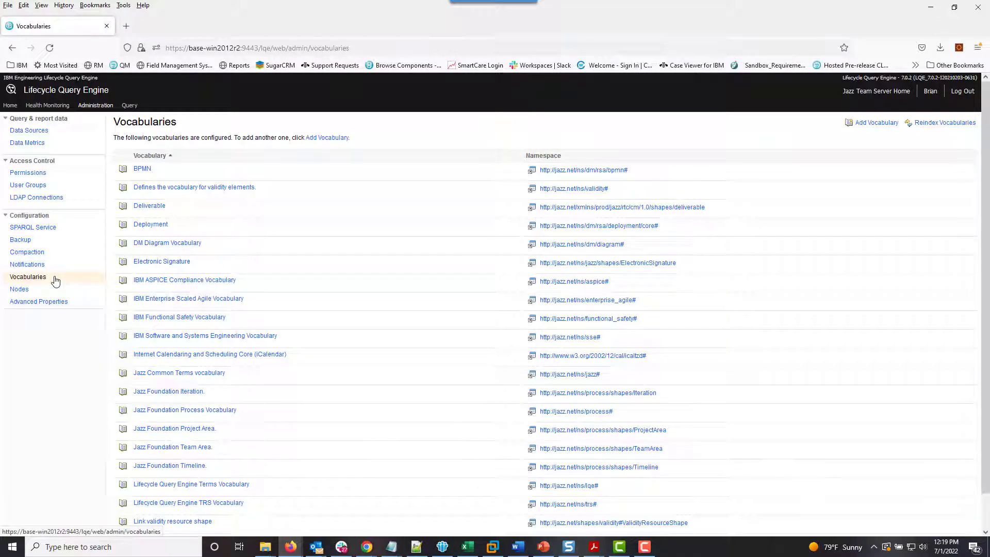
click(868, 129)
click(475, 303)
text(h)
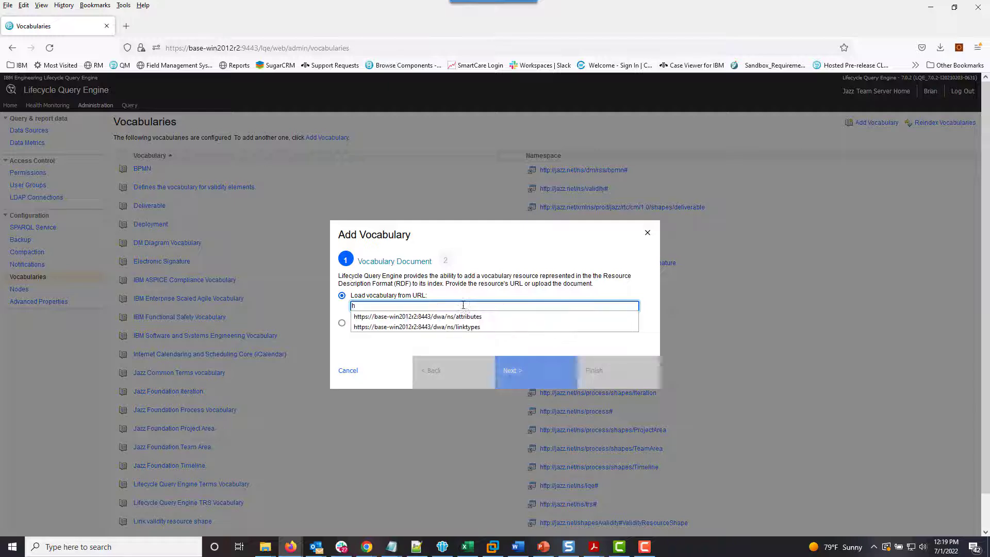
click(418, 316)
click(513, 370)
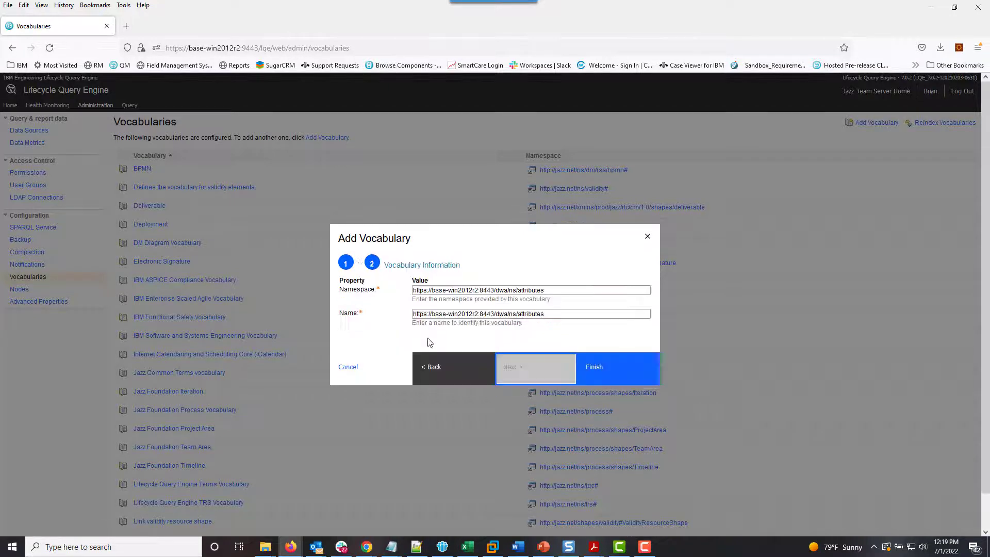
click(428, 315)
key(ctrl+a)
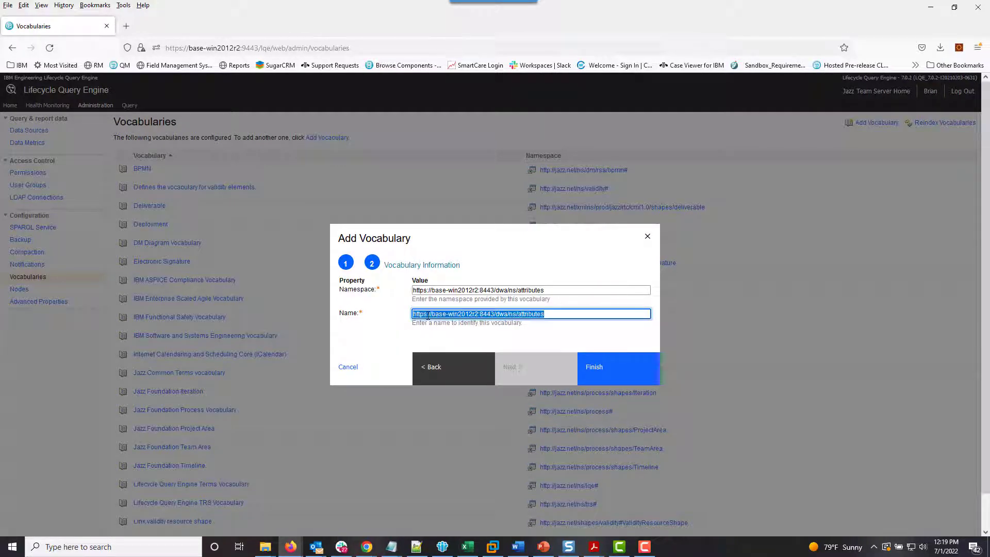
text(DOORS 9 Attributes)
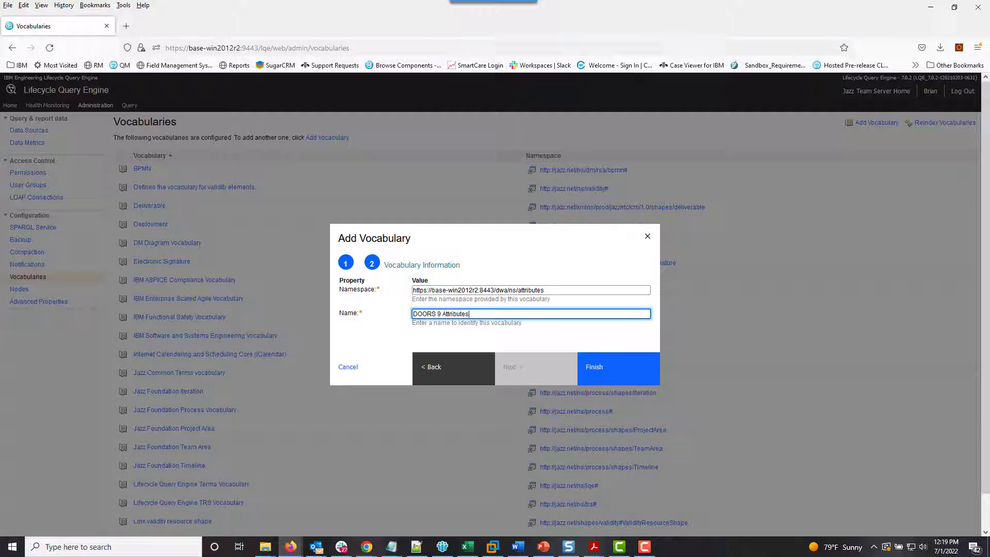
click(593, 367)
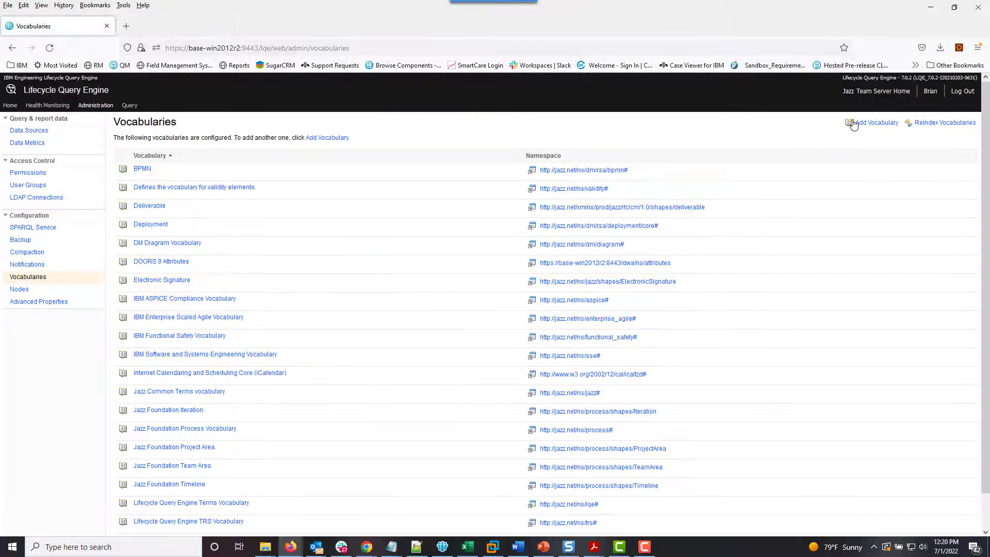
- Add a vocabulary from the DOORS link types namespace URL .../dwa/ns/linktypes
click(871, 123)
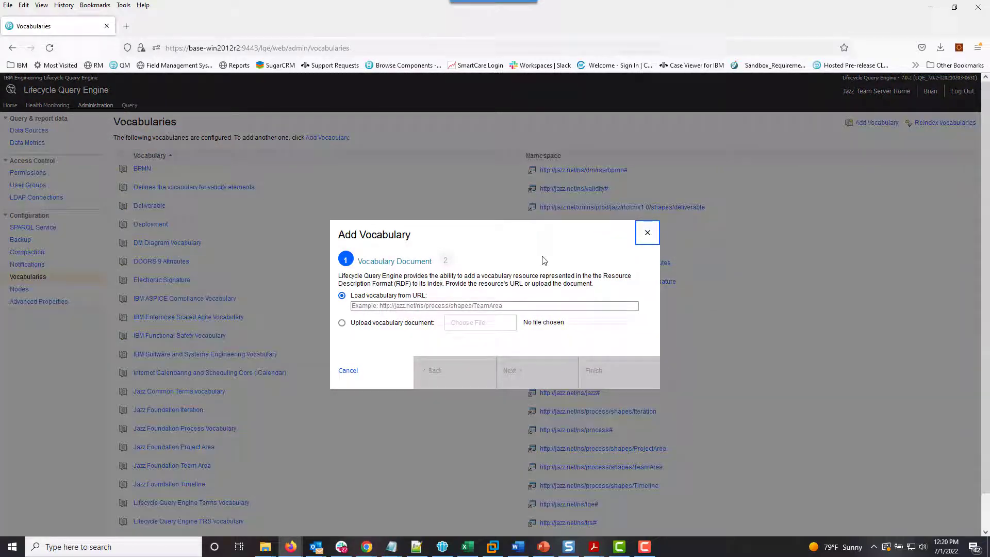
click(431, 306)
text(htt)
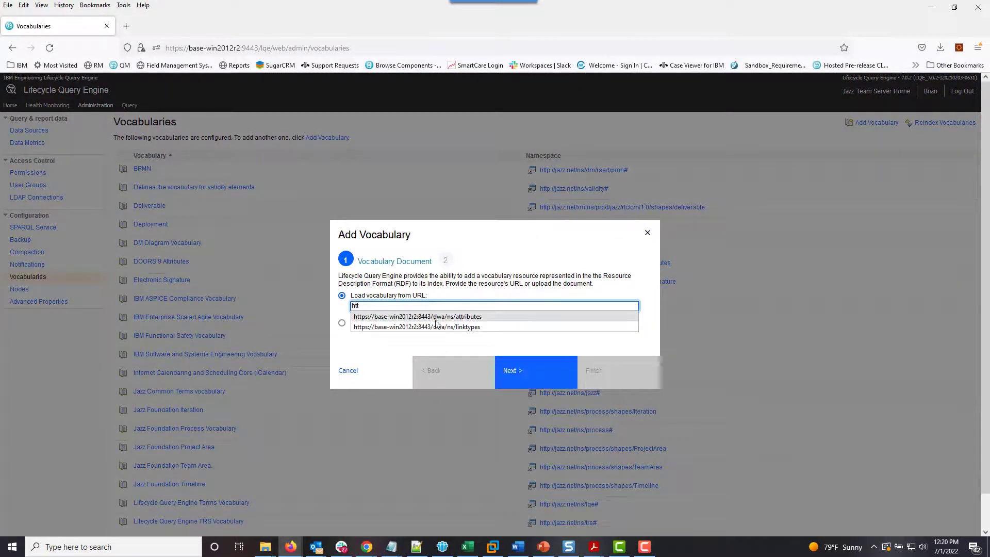
click(431, 327)
click(519, 372)
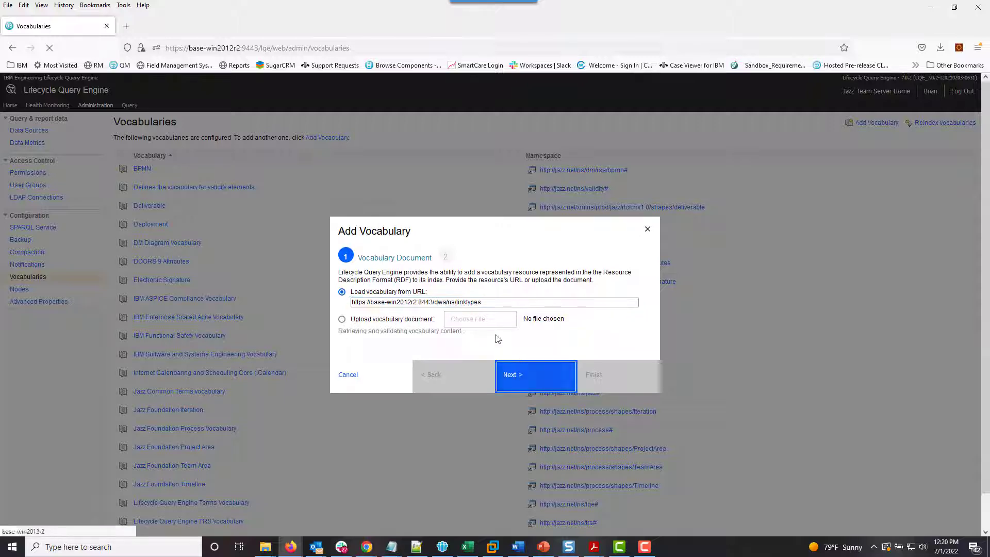
- Name the vocabulary 'DOORS 9 Links', finish adding it, and view the Data Sources page
triple_click(484, 313)
text(D)
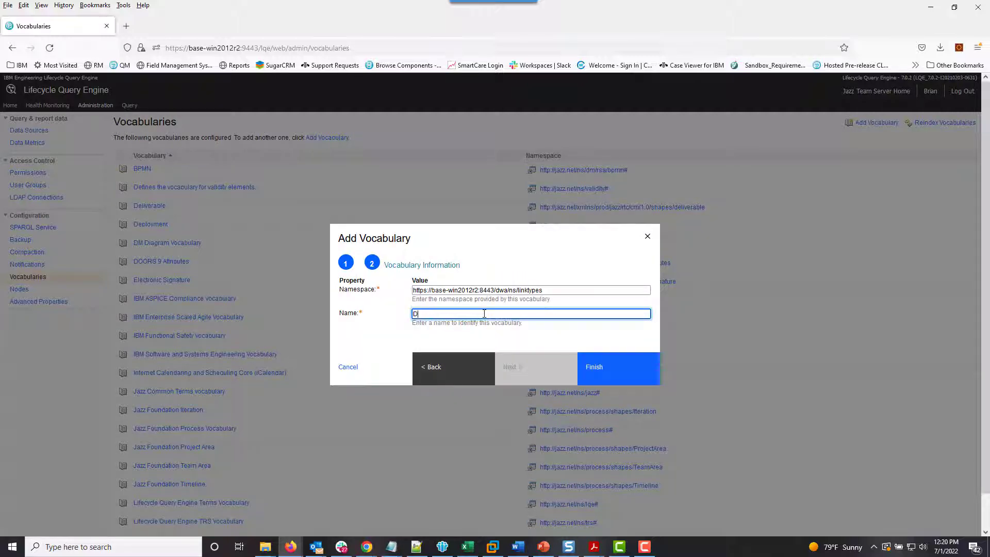
text(OROS)
key(BackSpace)
key(BackSpace)
key(BackSpace)
text(ORS 9 Lin)
click(608, 380)
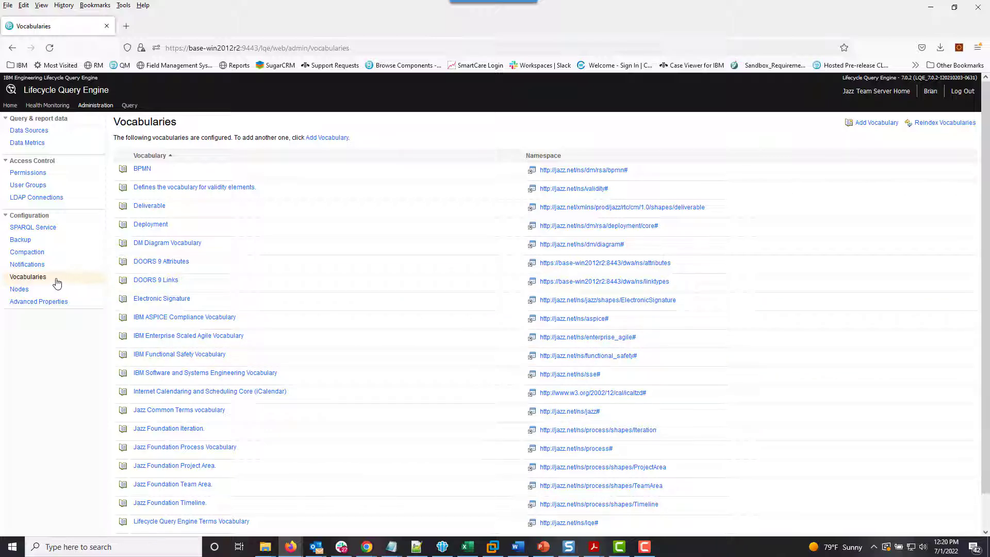
click(57, 135)
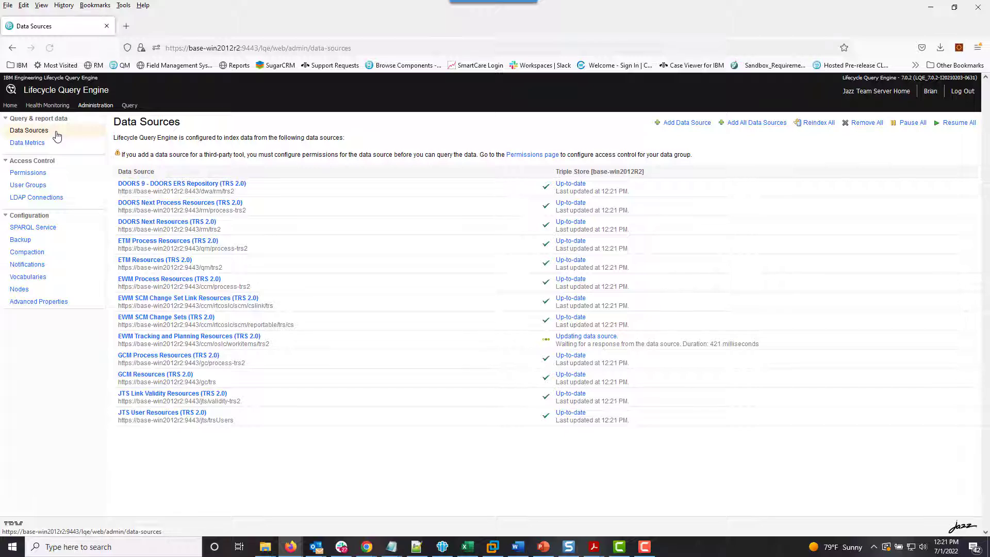
- In Permissions, add the Everyone group to the DOORS 9 - DOORS ERS Repository data group
click(58, 174)
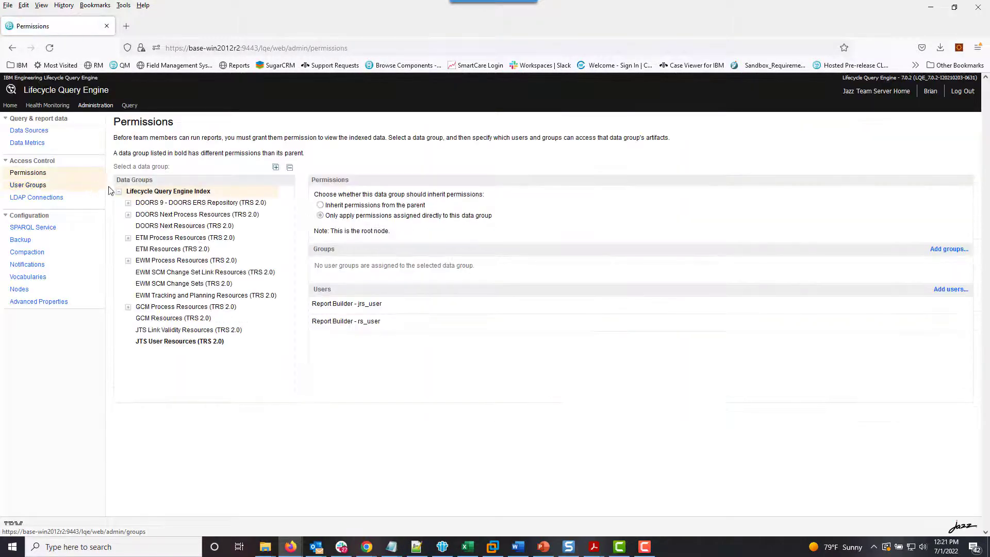
click(158, 204)
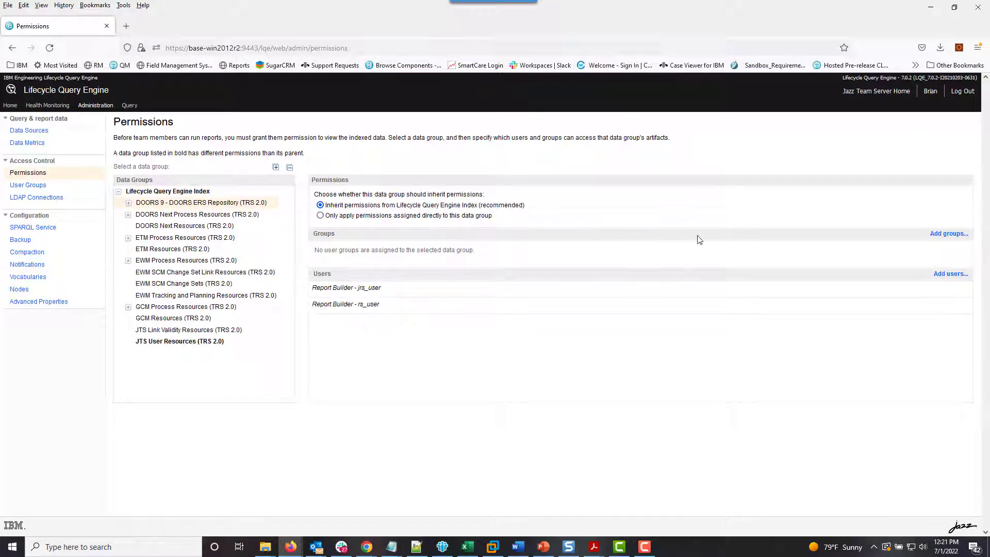
click(938, 234)
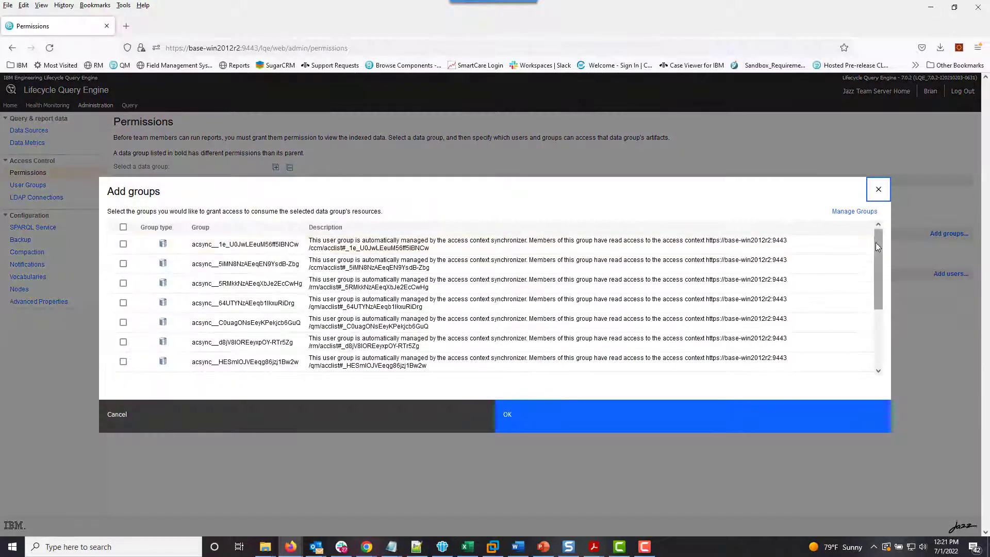
drag(875, 242, 869, 333)
click(124, 364)
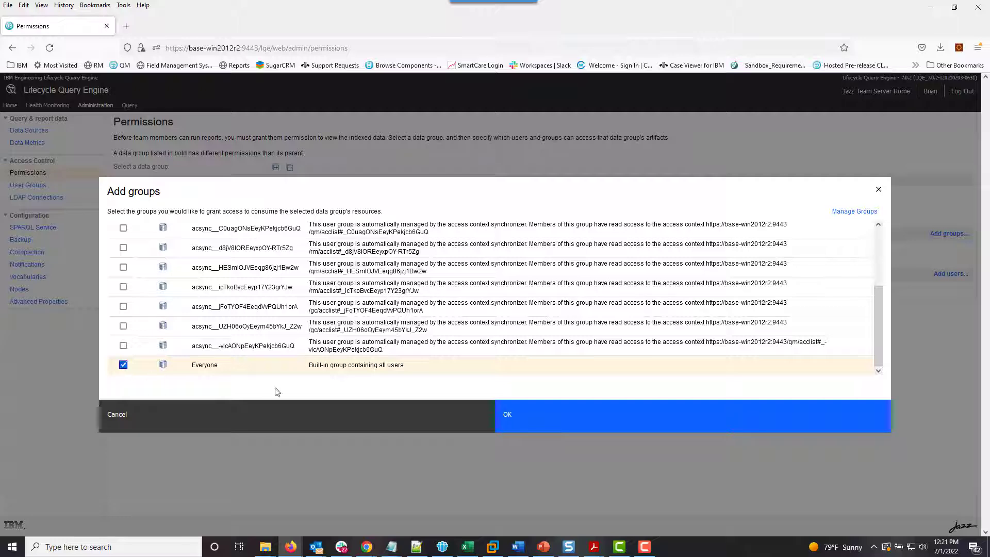
click(514, 415)
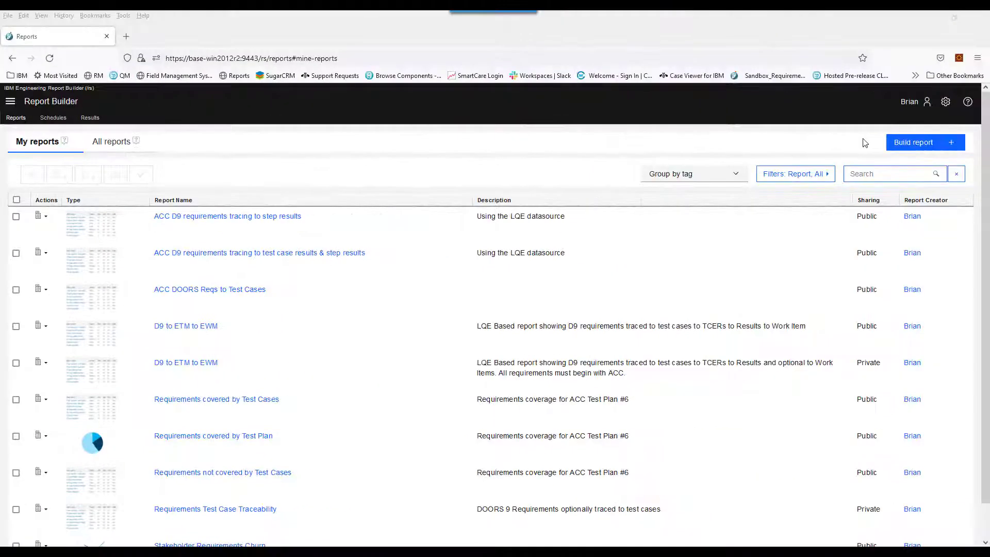
- Start a new report and switch its data source from Data Warehouse to Lifecycle Query Engine
click(916, 145)
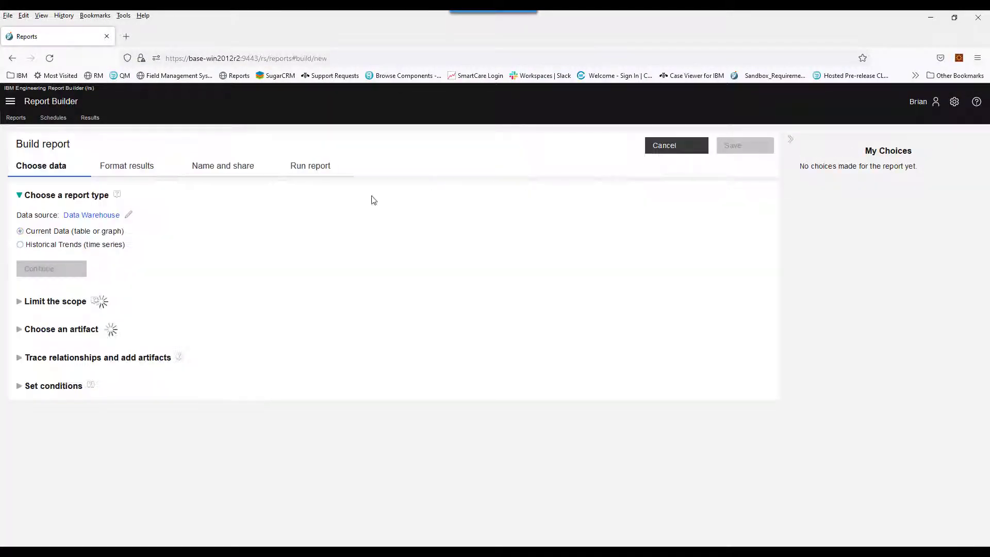
click(141, 215)
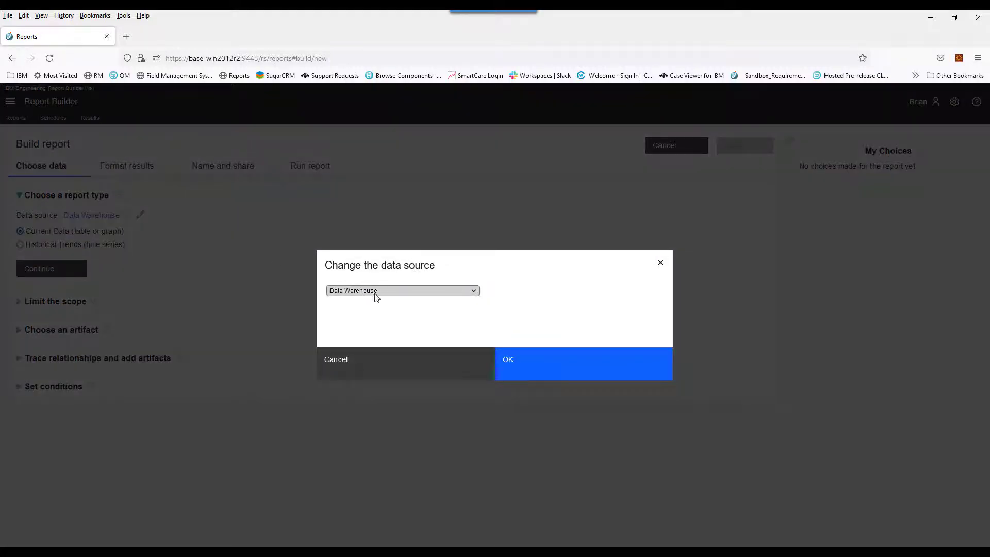
click(374, 291)
click(371, 305)
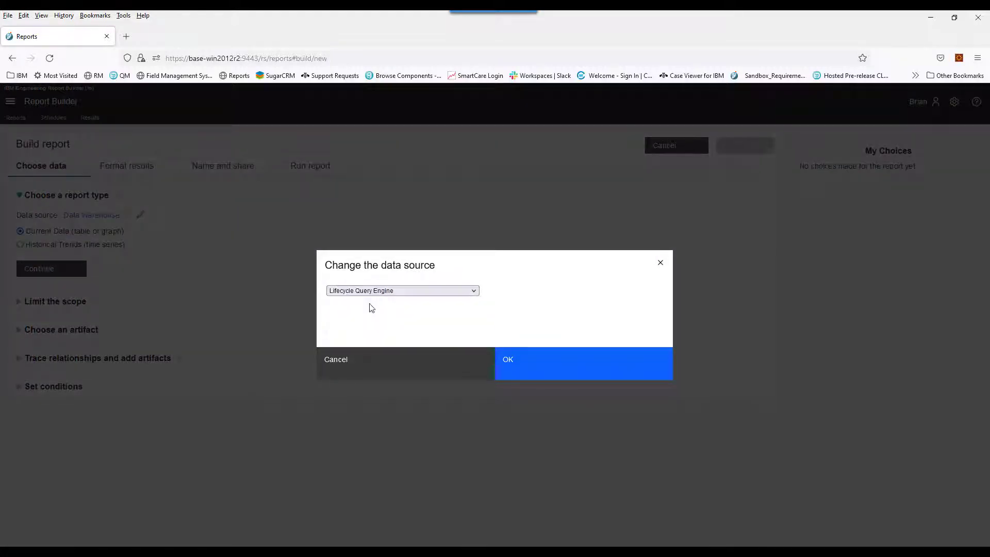
click(526, 365)
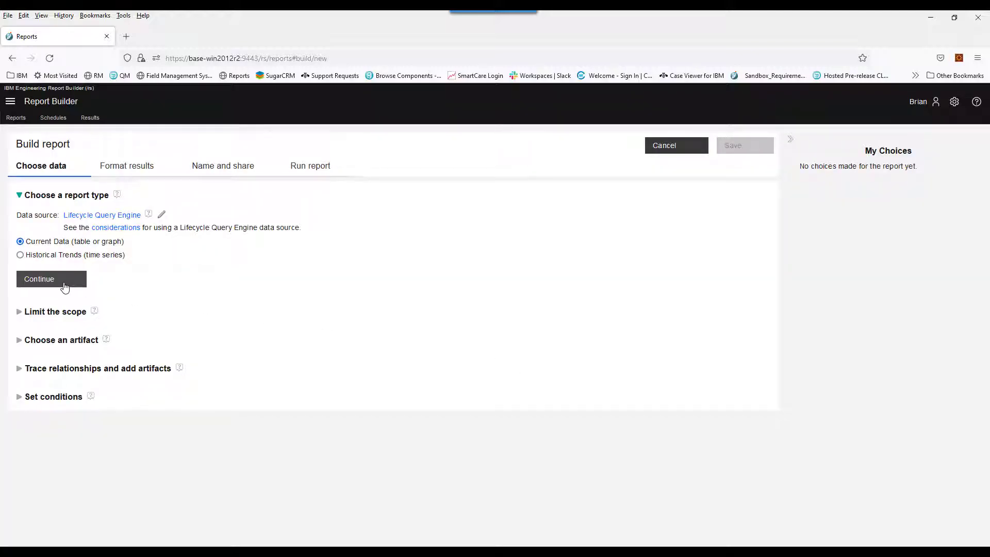
- Set up a Current Data report on DOORS Requirement in the Adaptive Cruise Control Project RM area
click(64, 284)
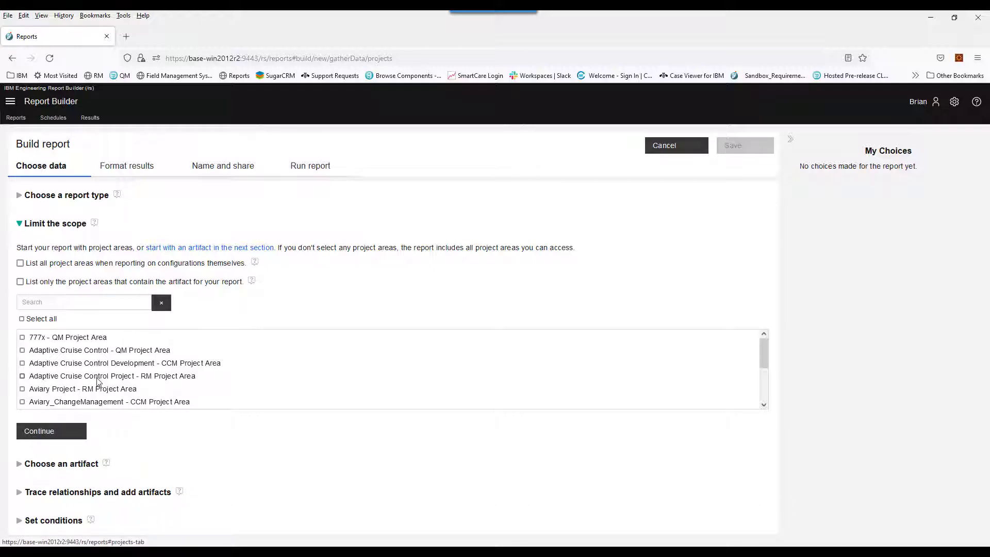
click(54, 431)
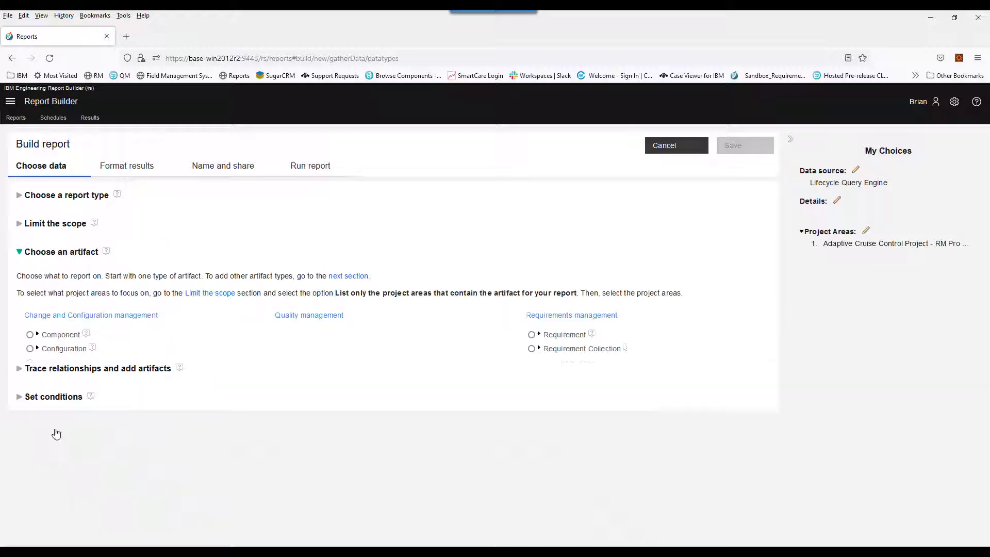
click(539, 335)
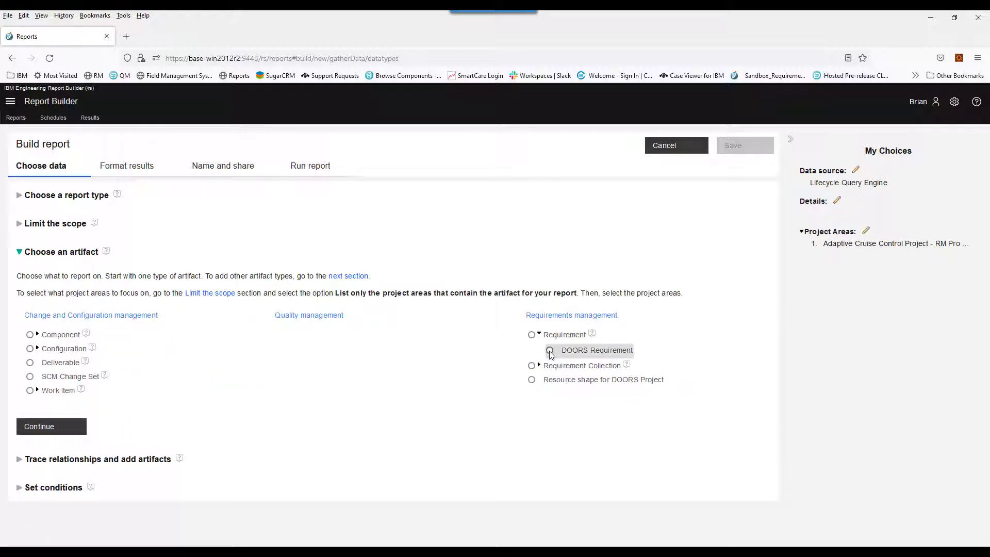
click(549, 351)
click(59, 428)
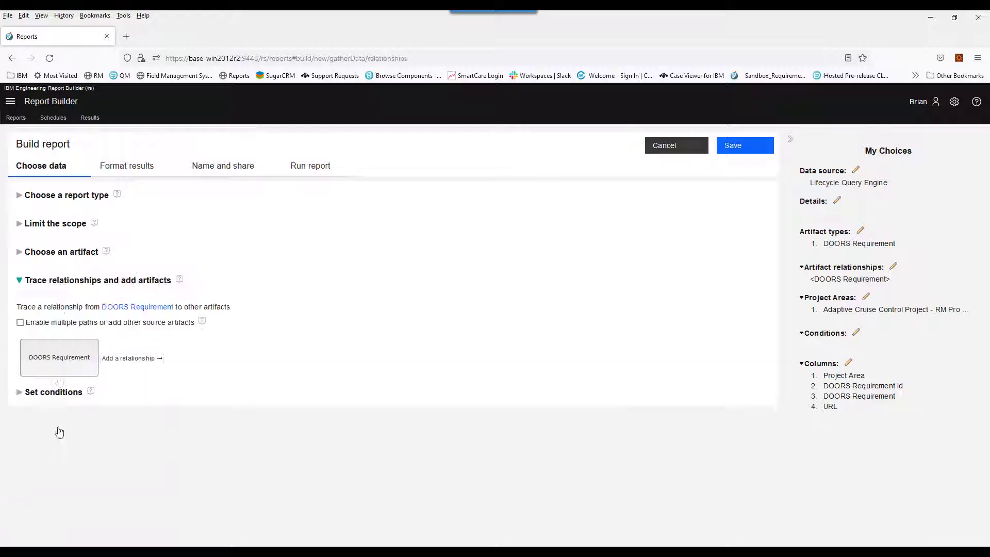
click(144, 166)
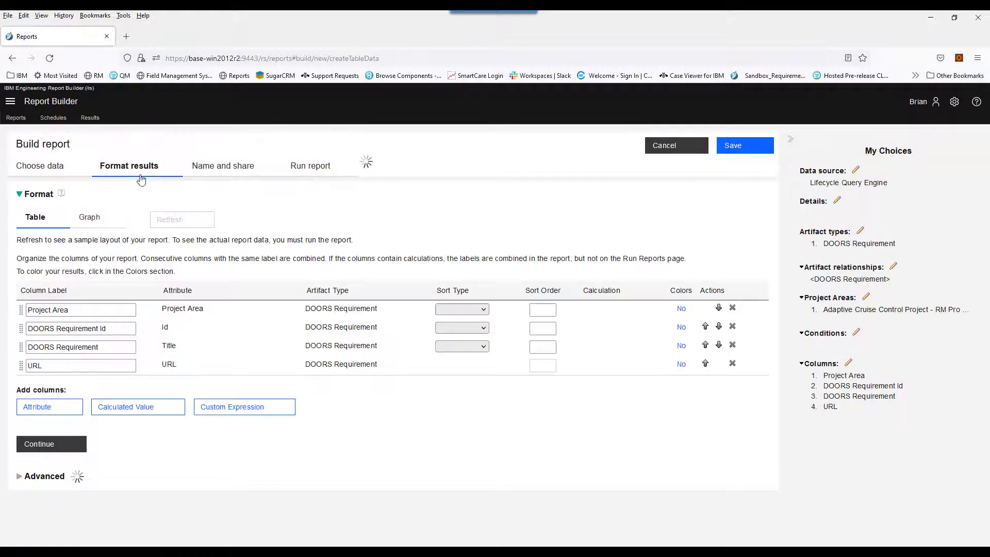
- Add the Status attribute as a report column
click(45, 409)
text(stat)
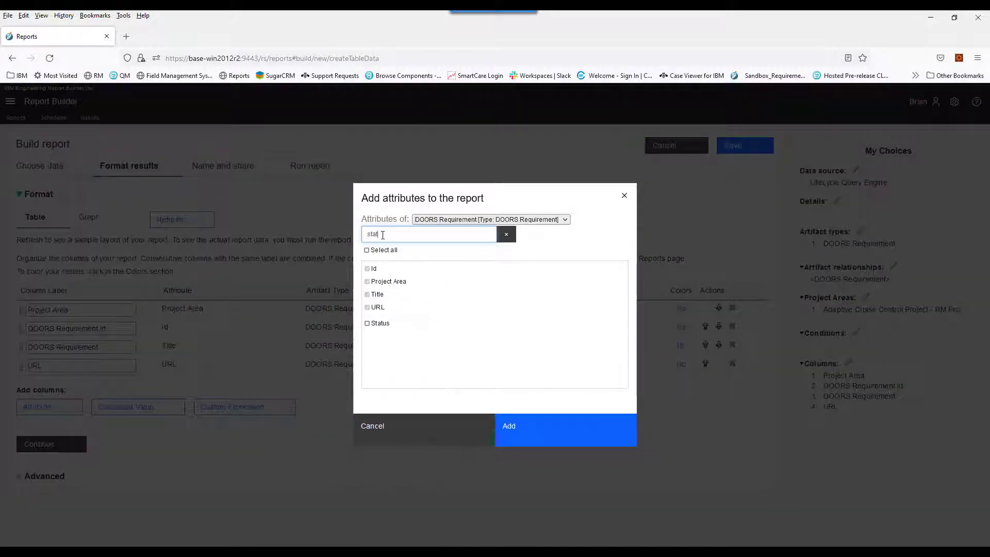
click(367, 323)
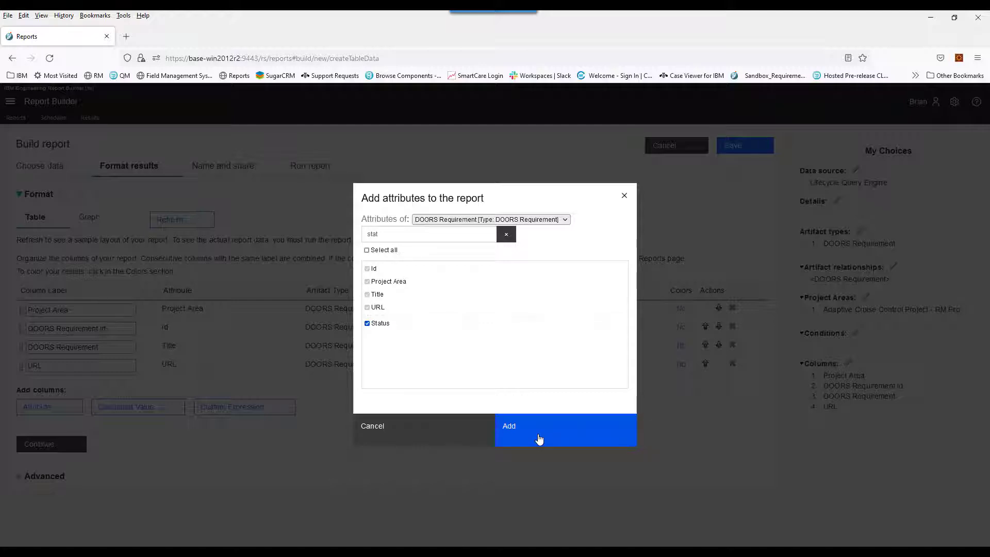
click(539, 439)
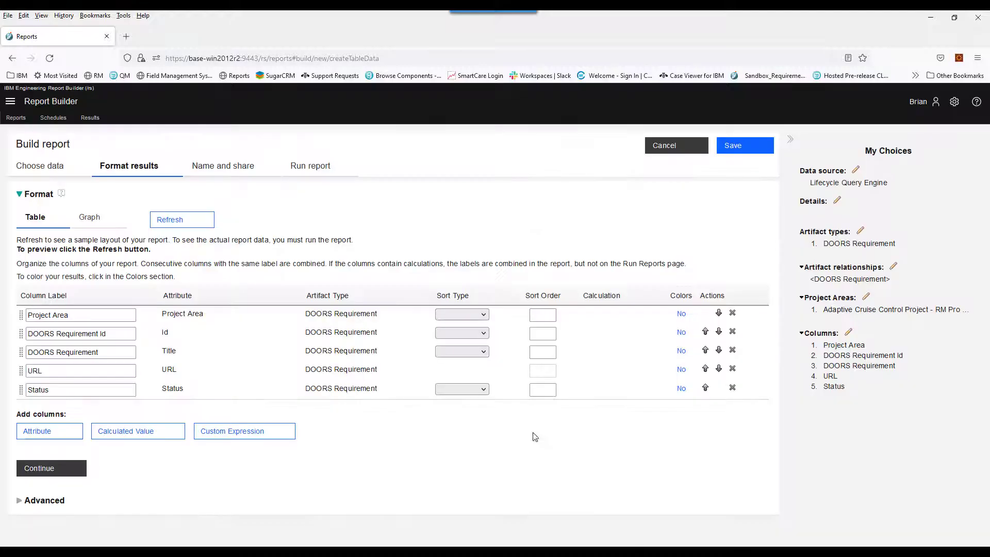
- Name the report 'DOORS Requirements Status' and run it
click(239, 175)
click(202, 217)
text(DOORS Re)
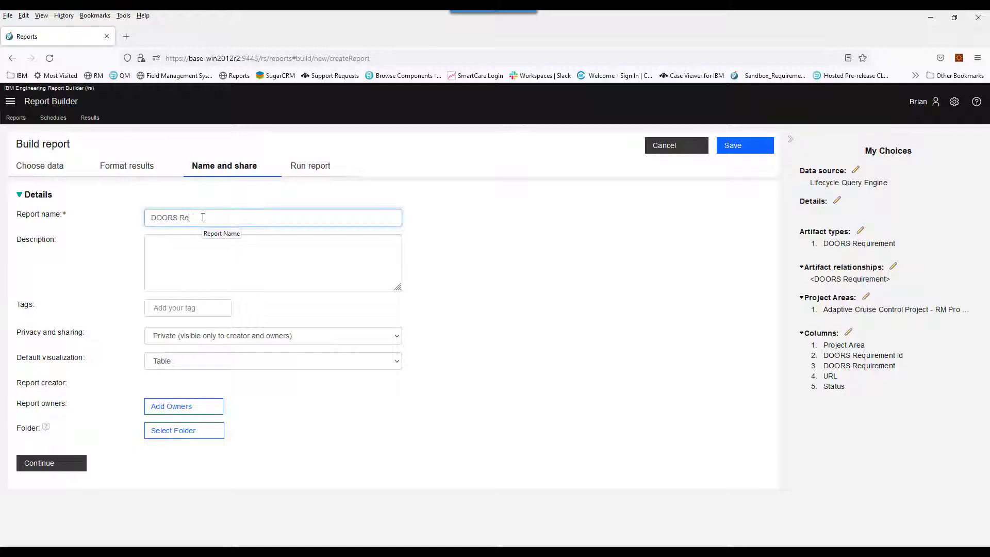
text(quirements Status)
click(309, 171)
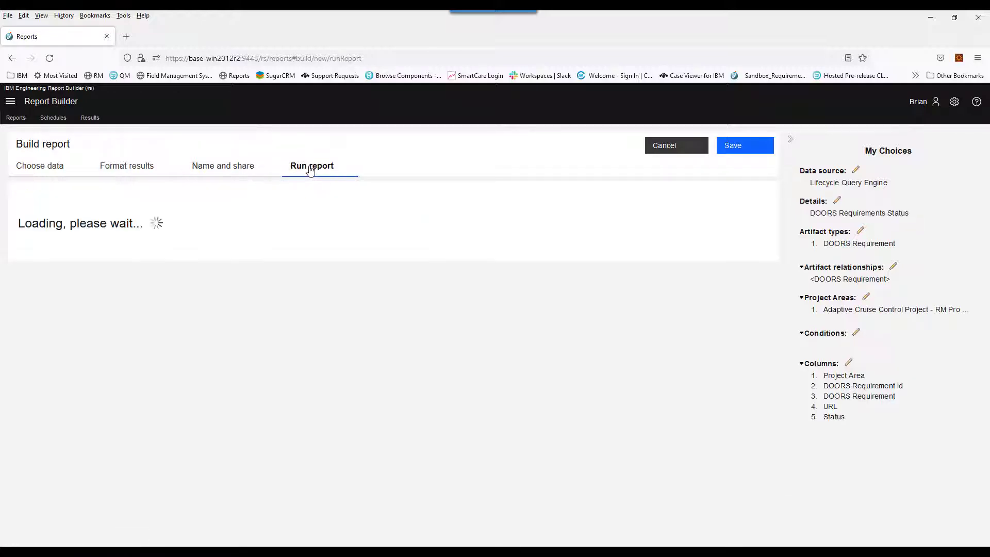